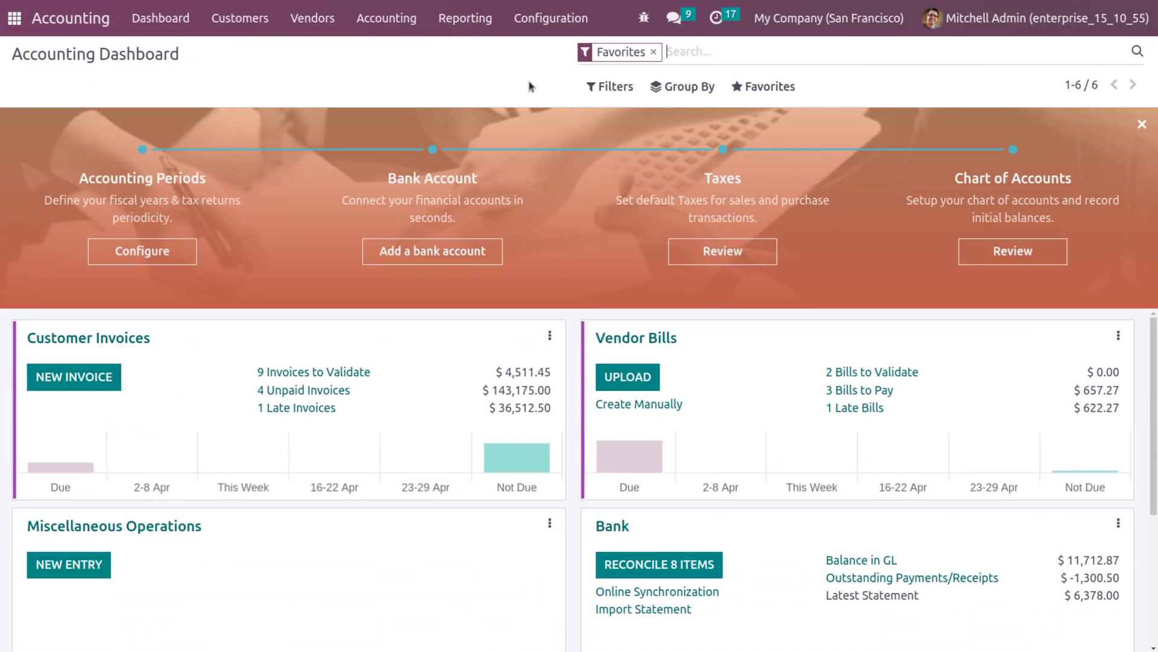
- Create a new deferred expense model named "Home rent" in the accounting configuration
click(558, 15)
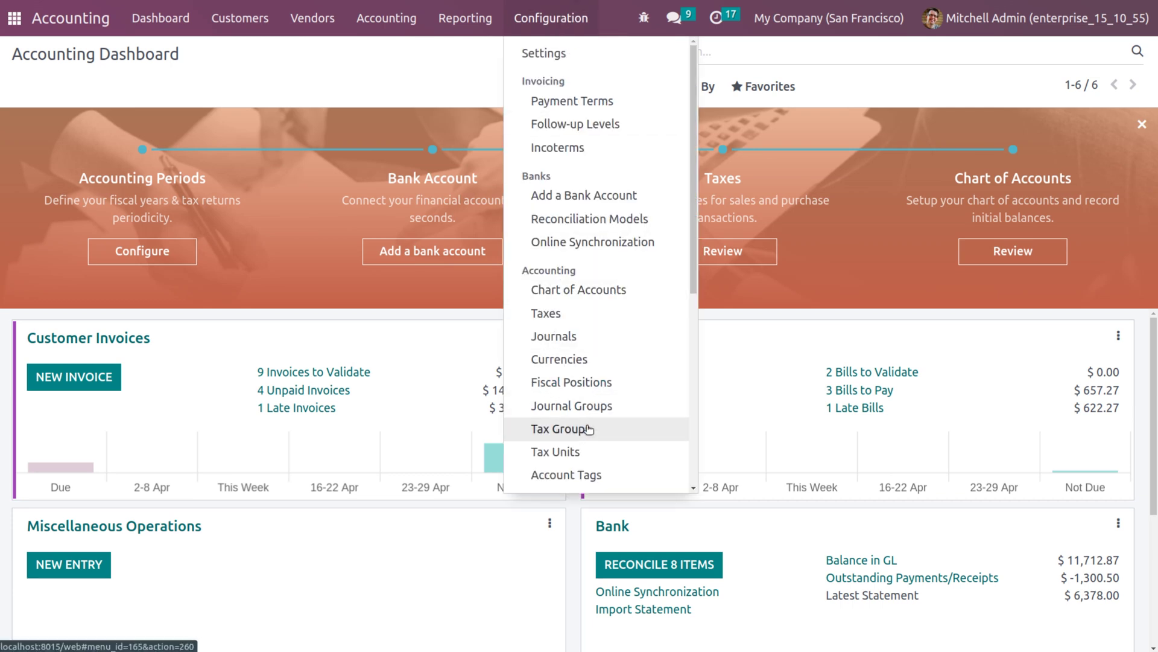
scroll(588, 429, down, 6)
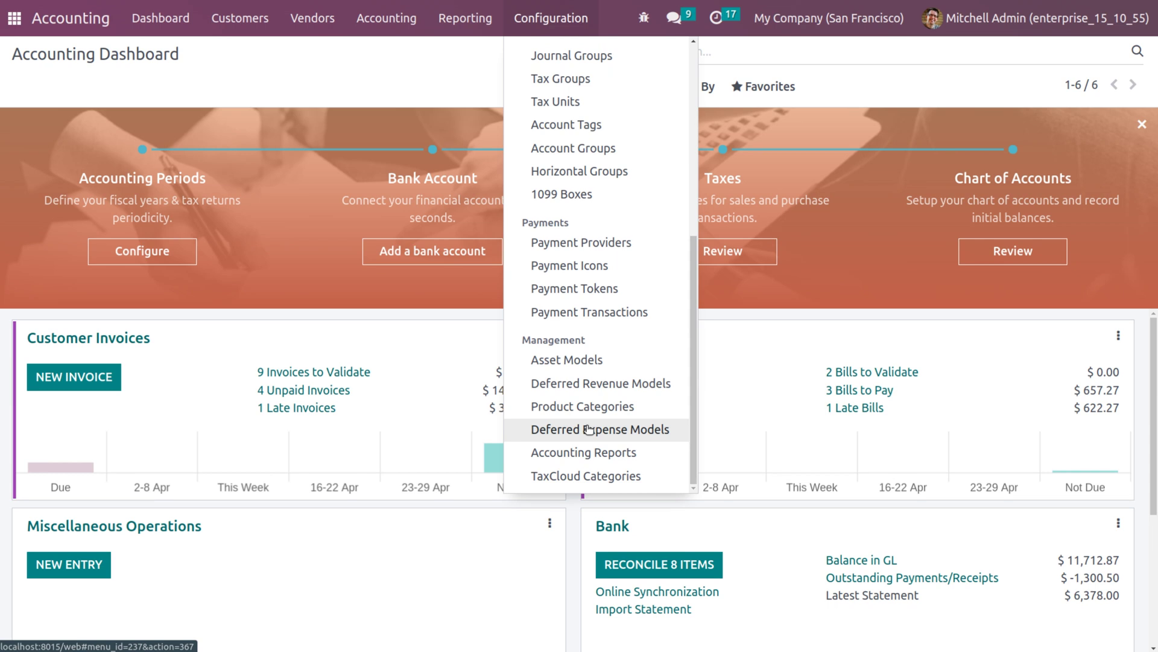
click(588, 429)
click(50, 90)
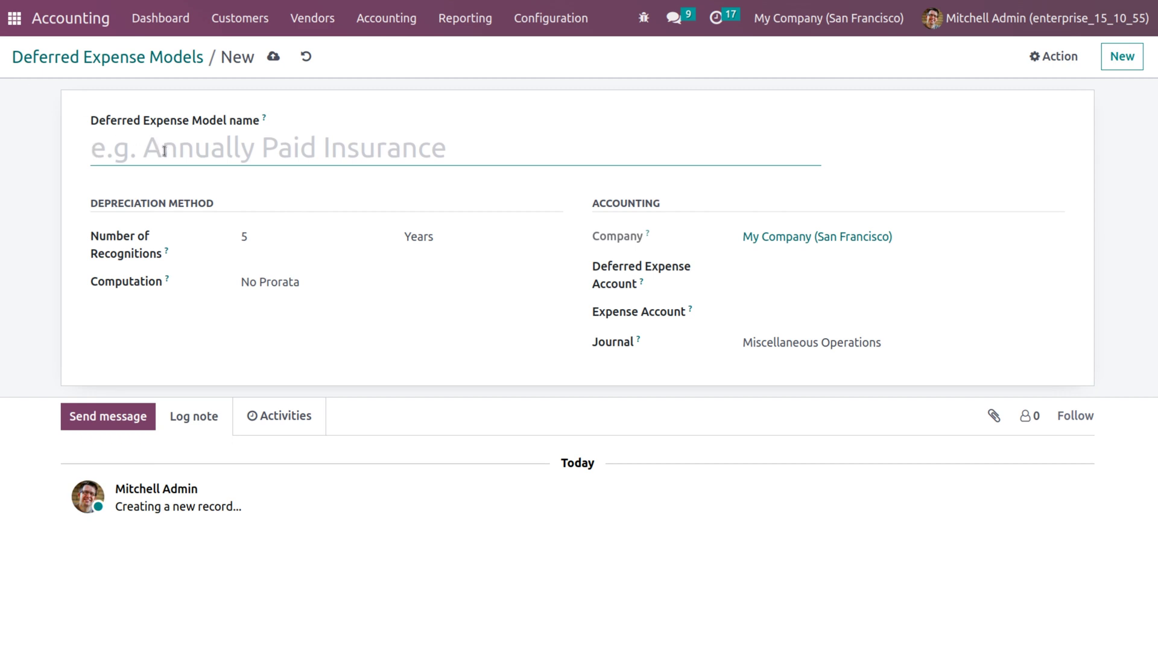
text(A)
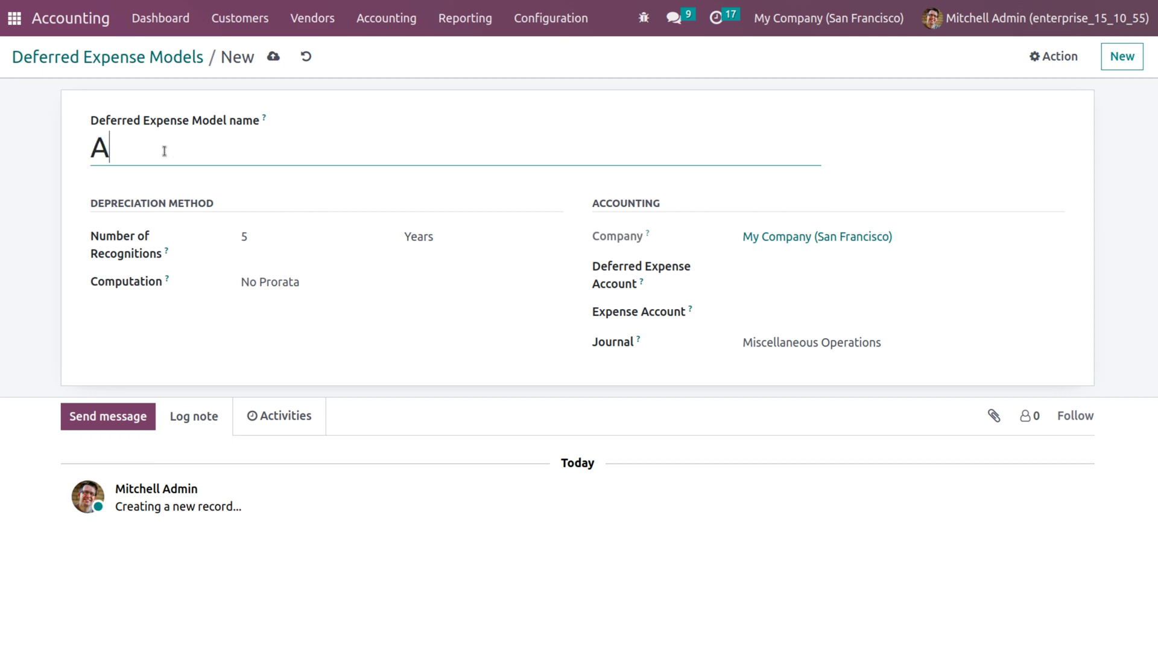
key(BackSpace)
text(hom)
key(BackSpace)
key(BackSpace)
key(BackSpace)
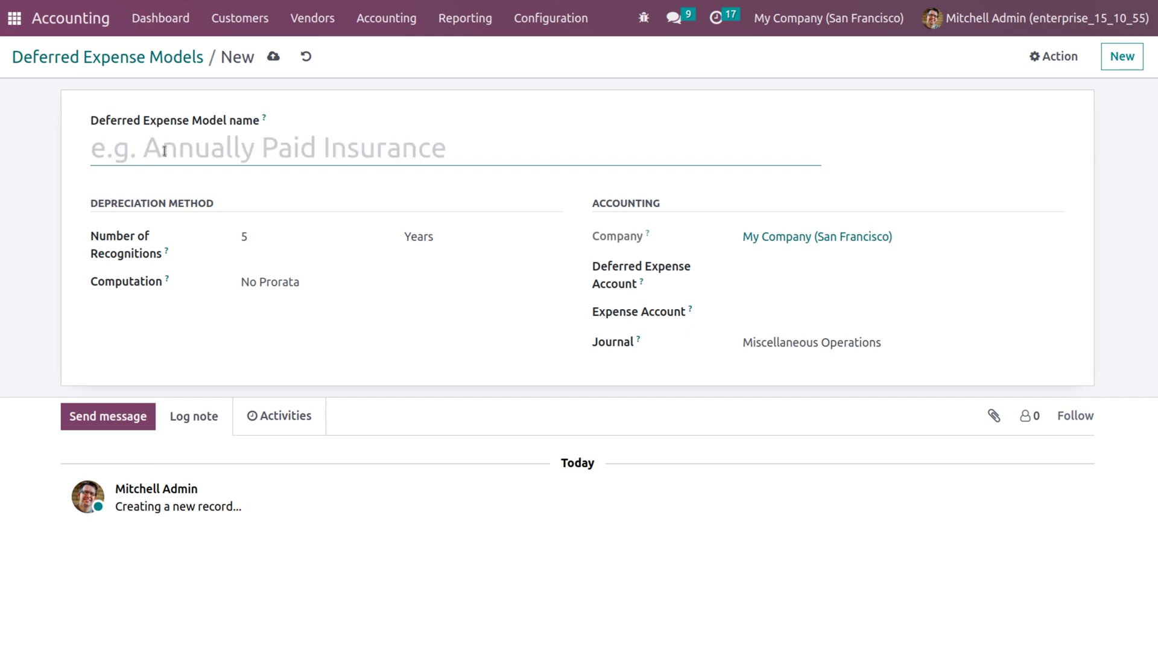
text(Home )
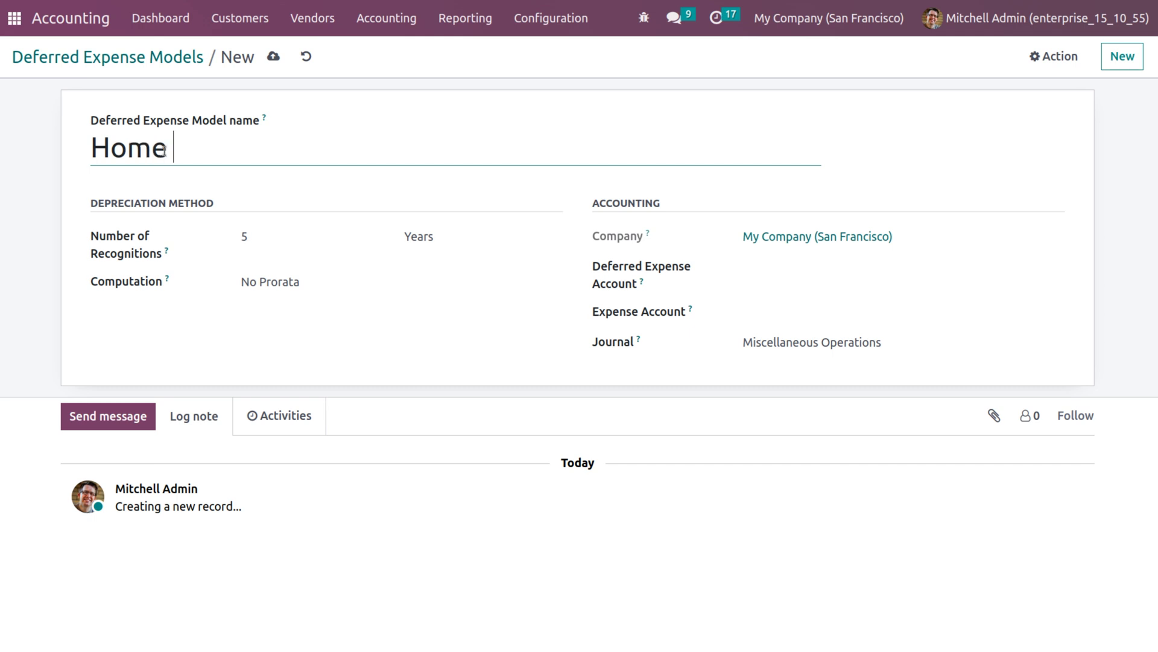
text(rent)
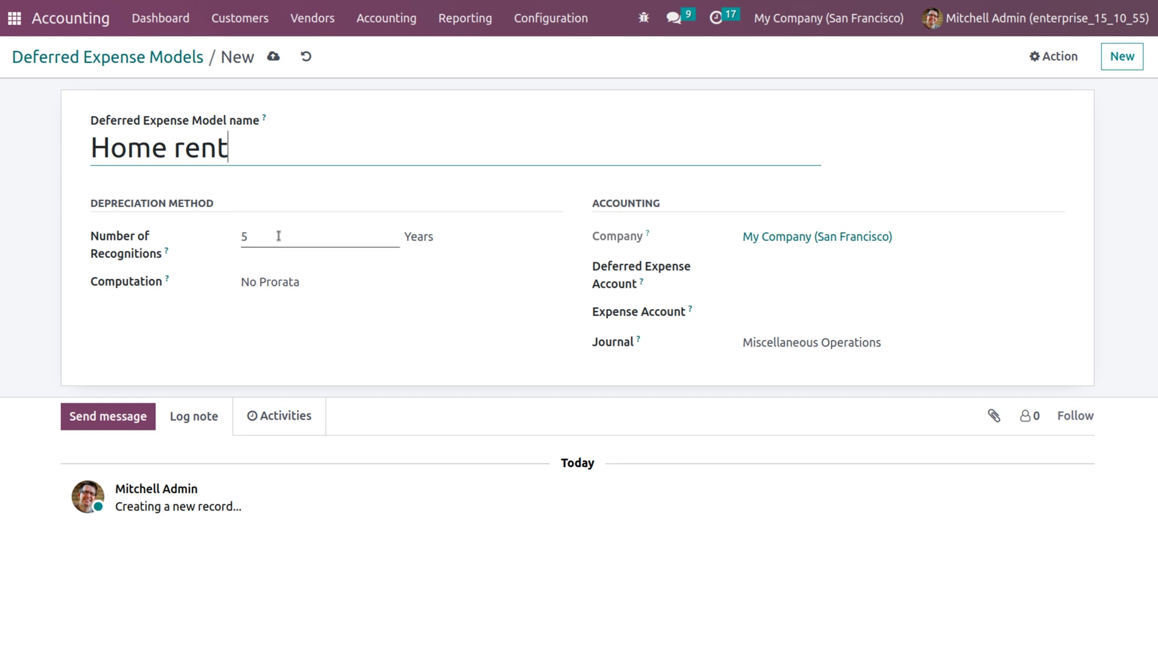
- Set the model's recognition period unit to Months and choose No Prorata as its computation
click(439, 246)
click(440, 254)
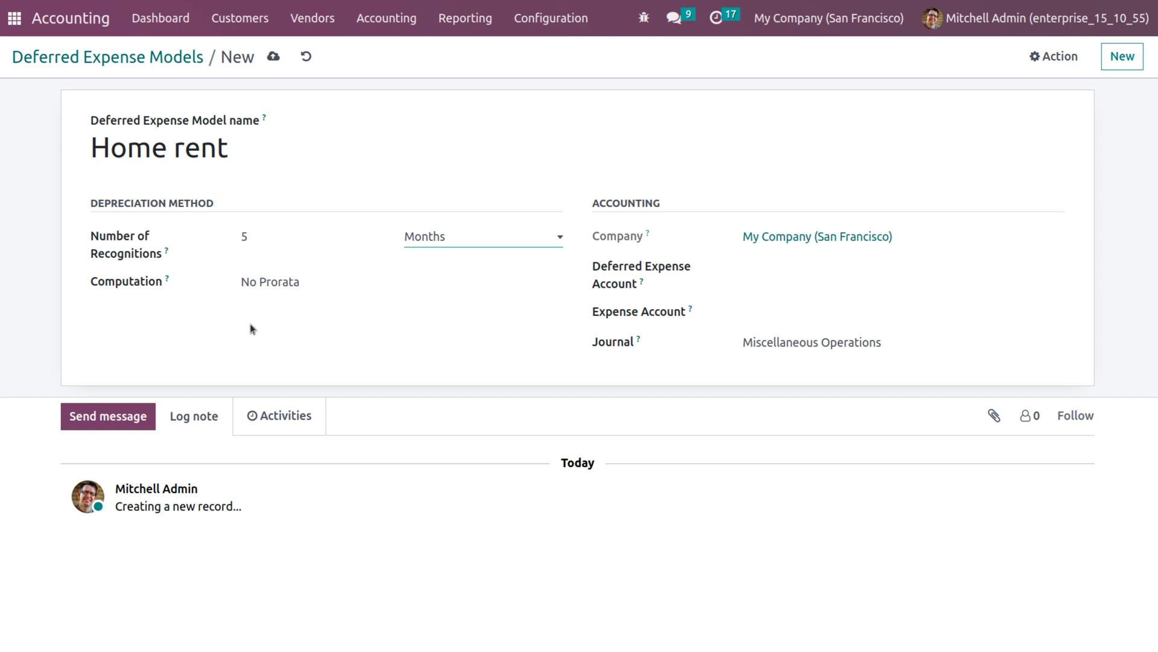
click(267, 292)
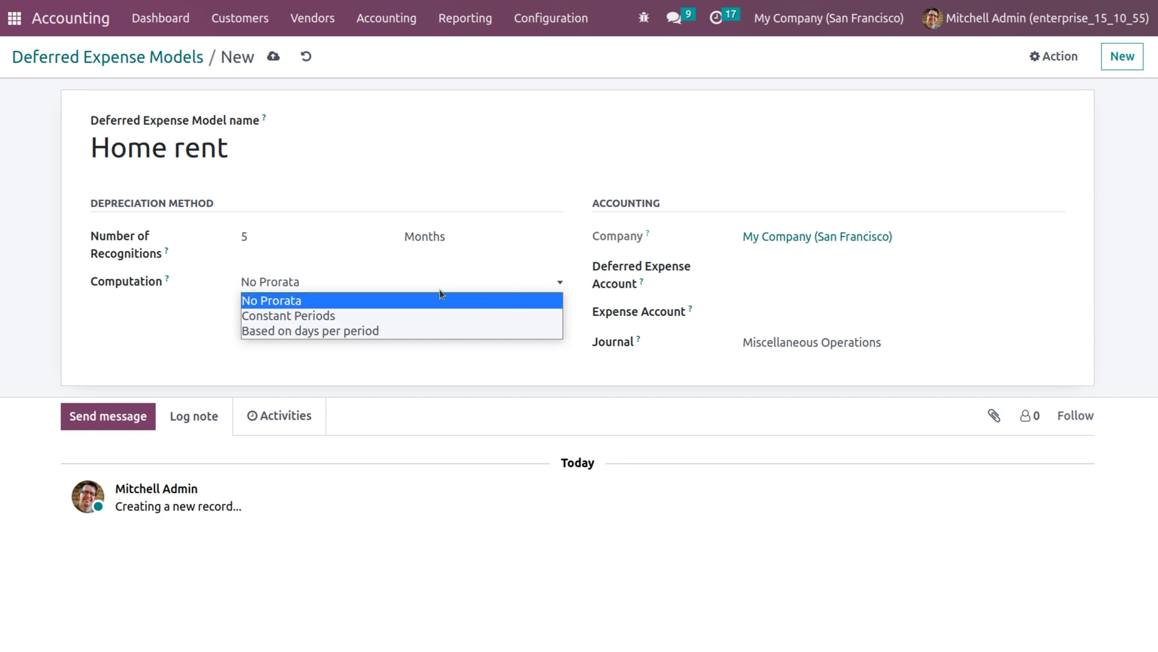
click(390, 300)
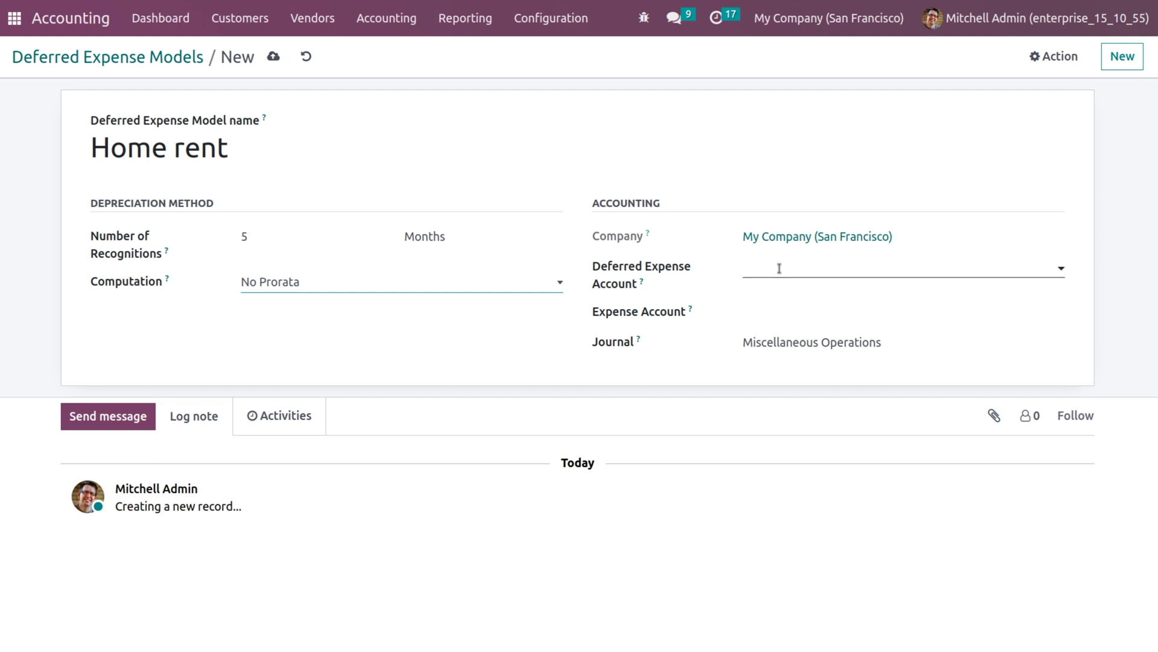
- Create a "deferred expense" account with code 10589 as the model's deferred expense account
click(778, 267)
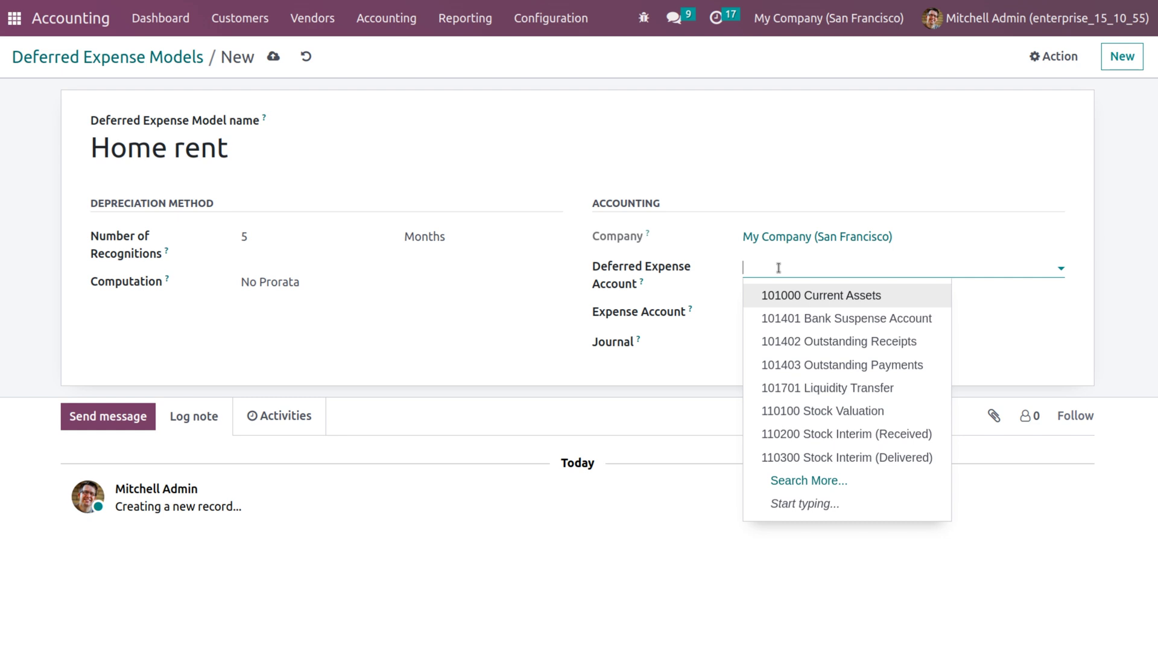
text(def)
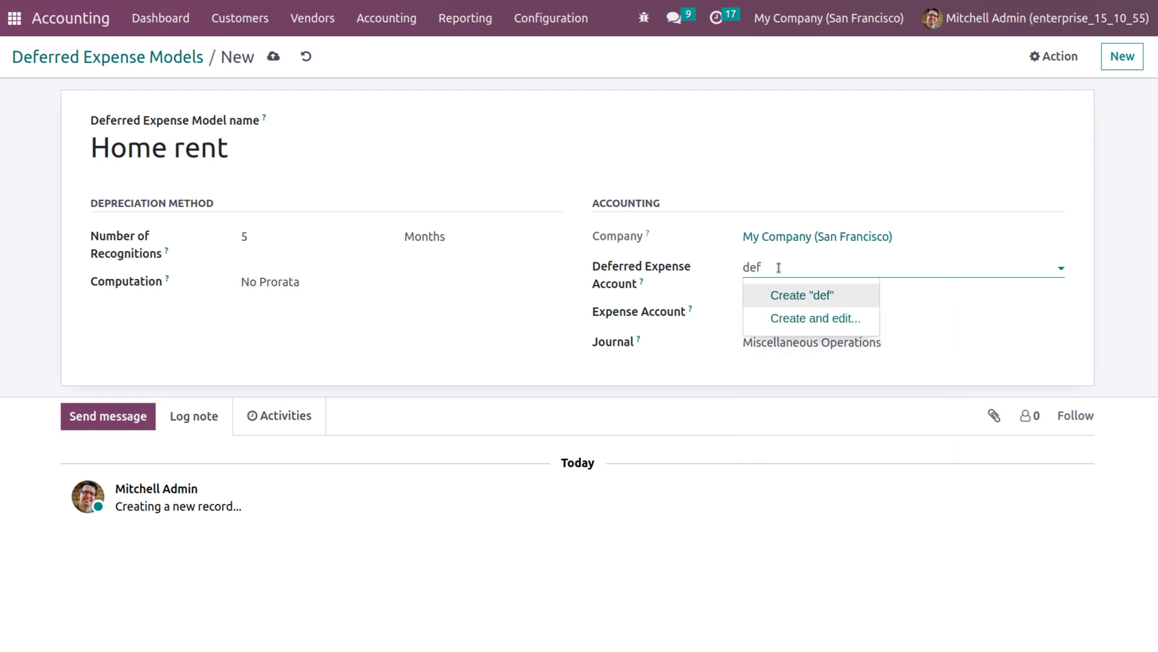
text(erred ex)
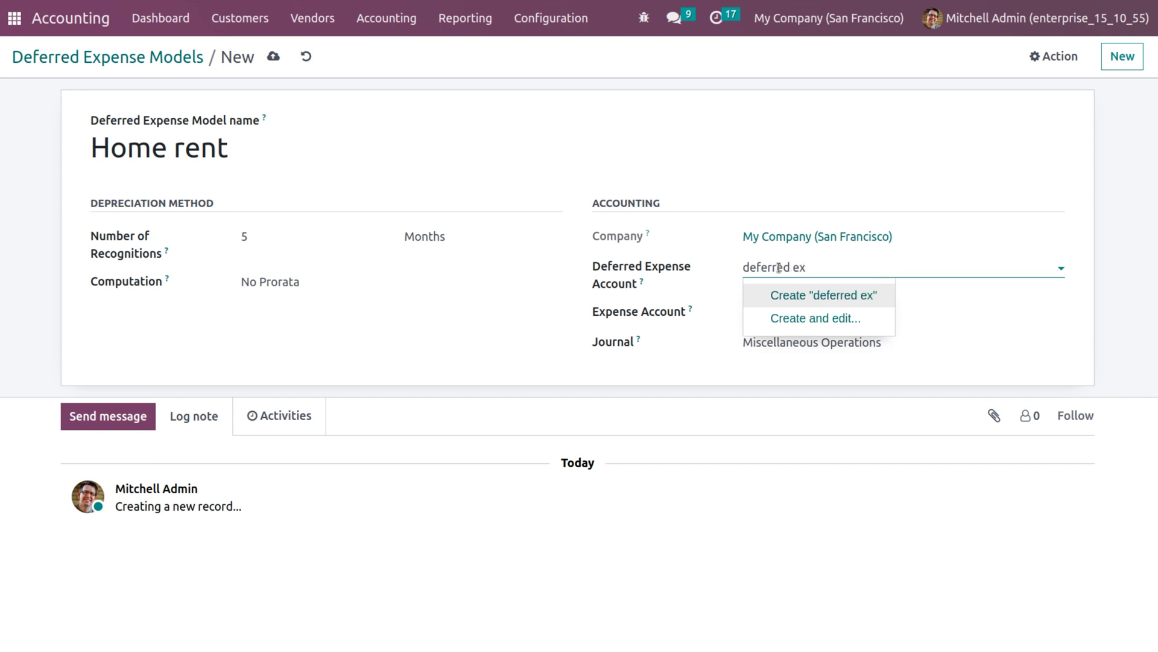
text(pense)
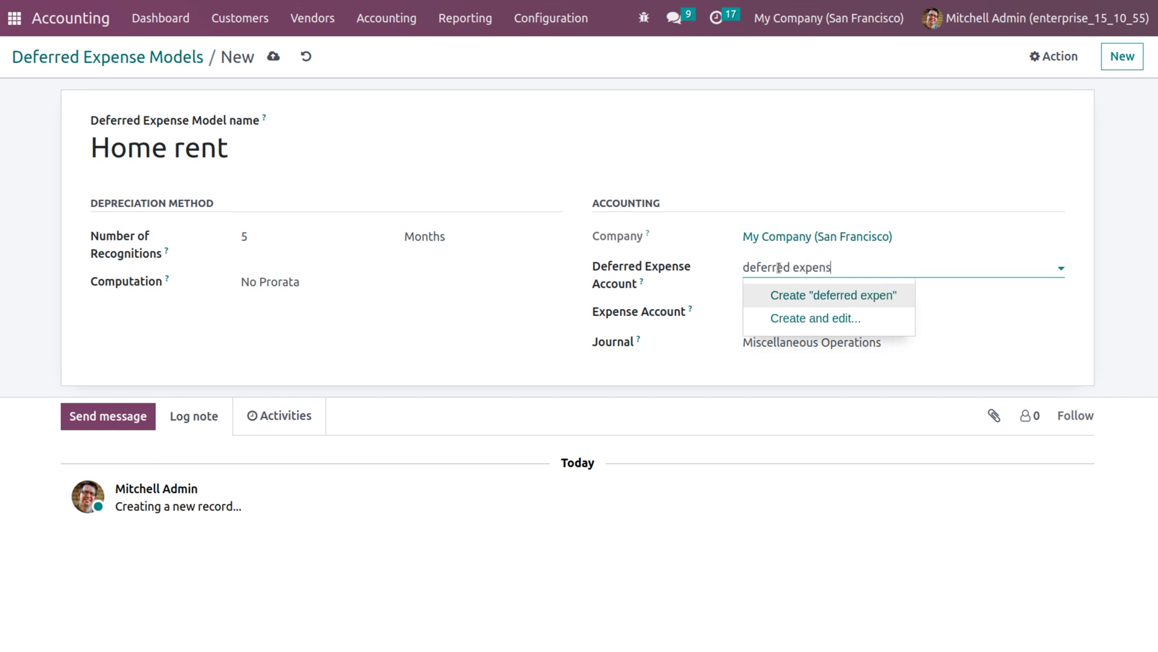
click(828, 314)
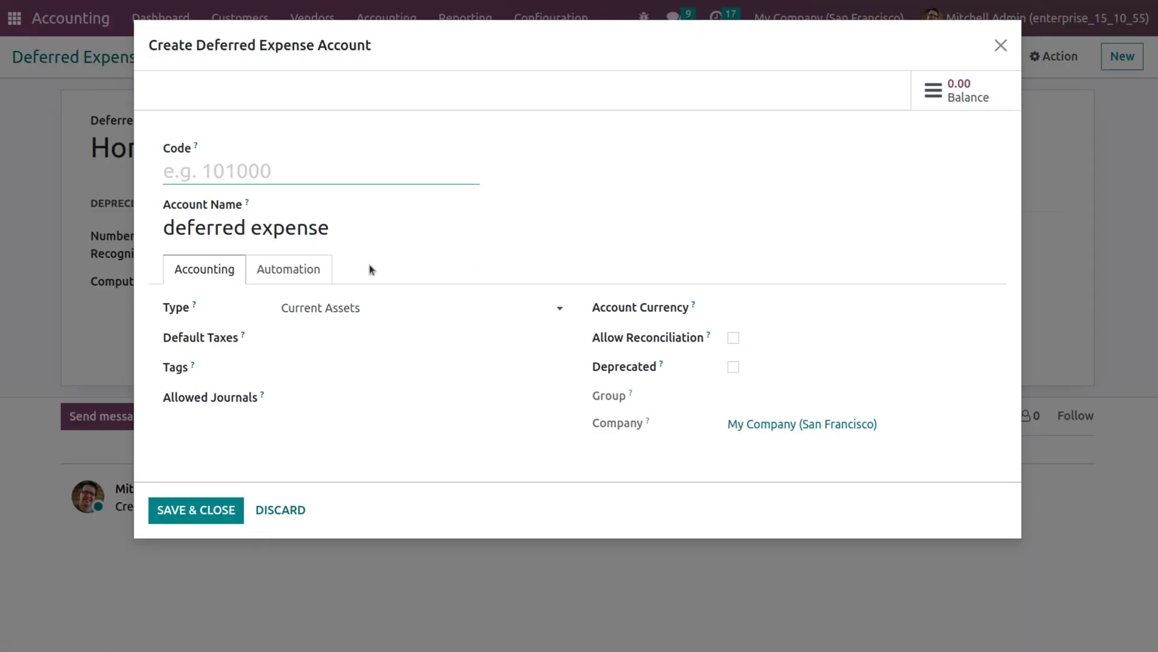
text(10589)
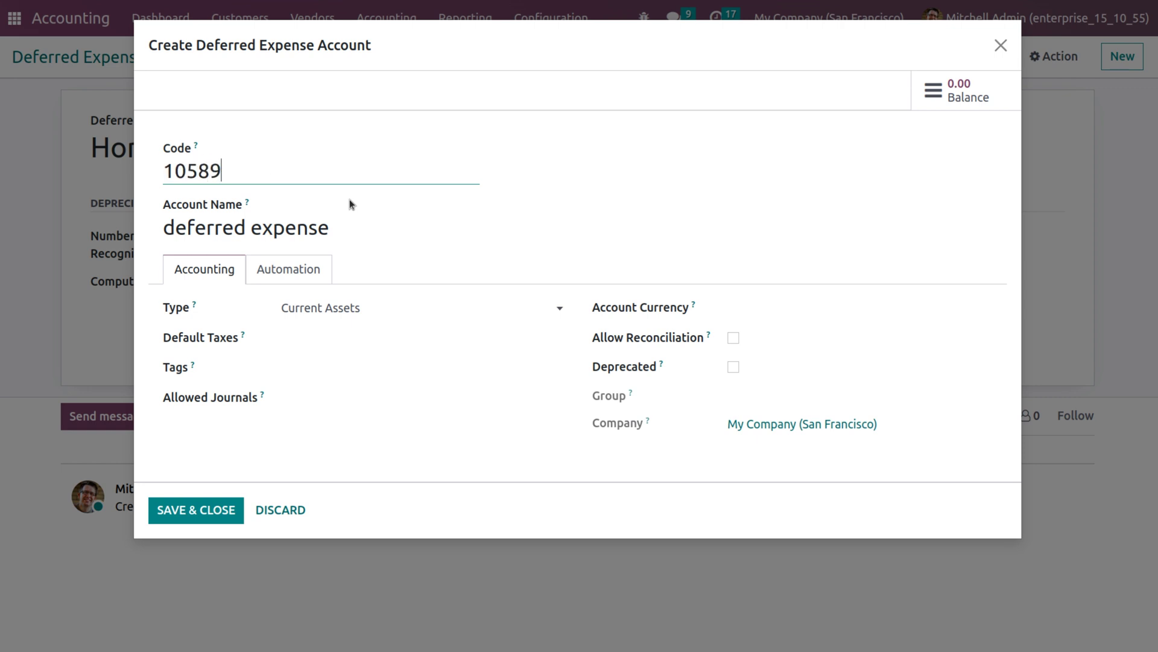
click(303, 267)
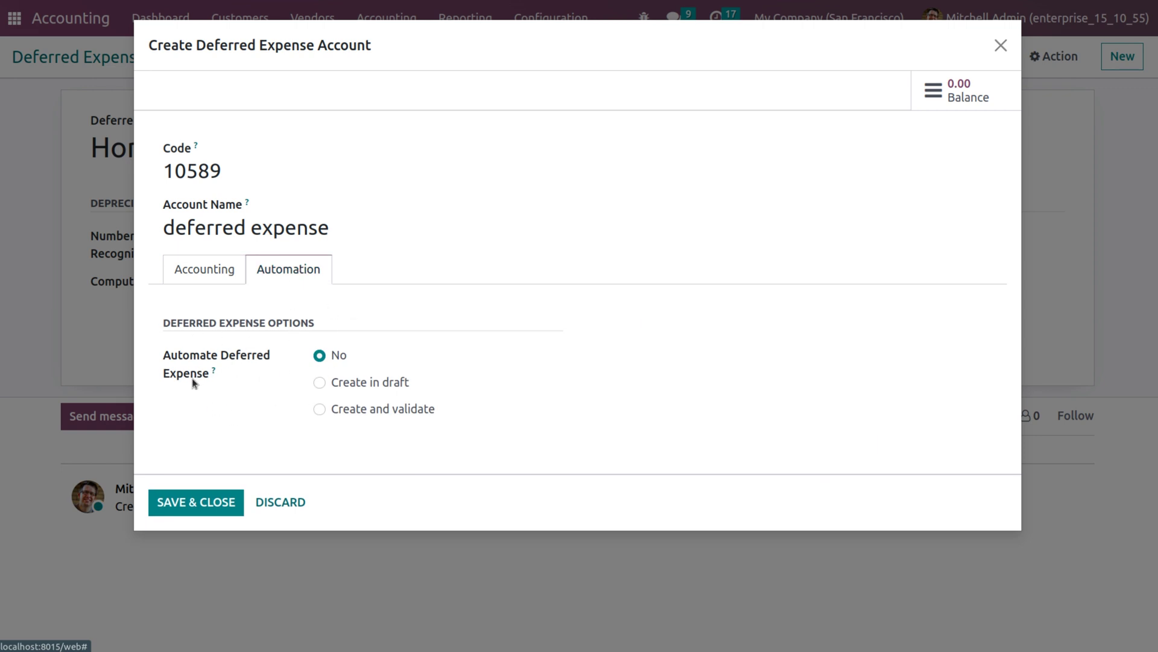
click(199, 501)
- Set the model's expense account to 600000 Expenses and save the model
click(803, 312)
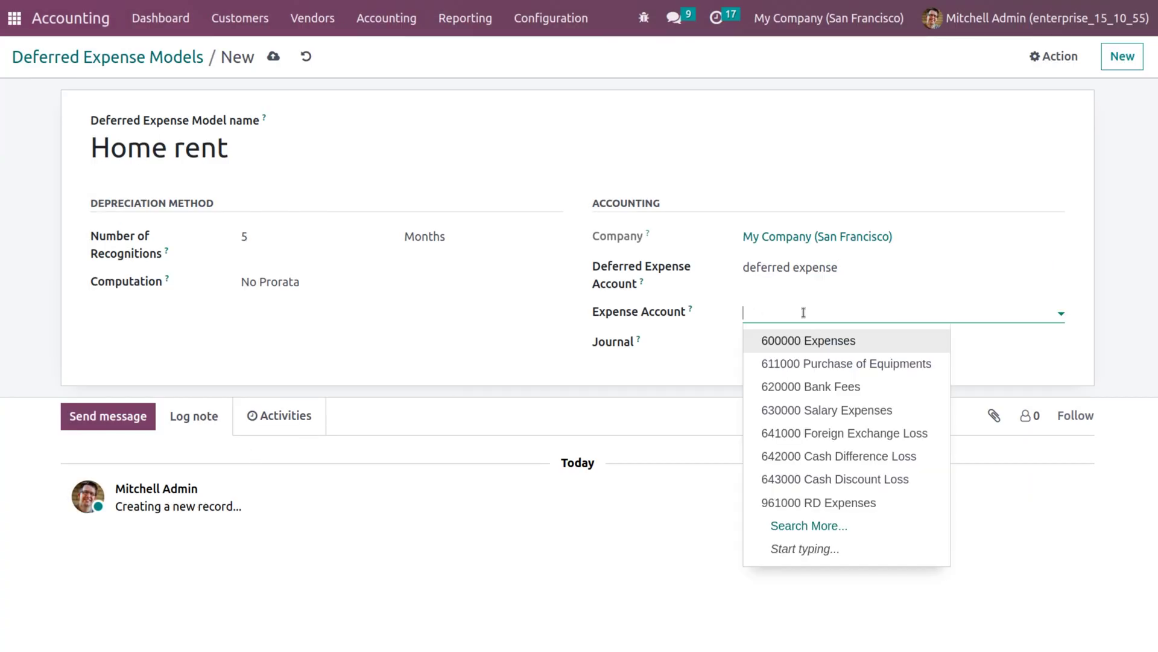
click(824, 340)
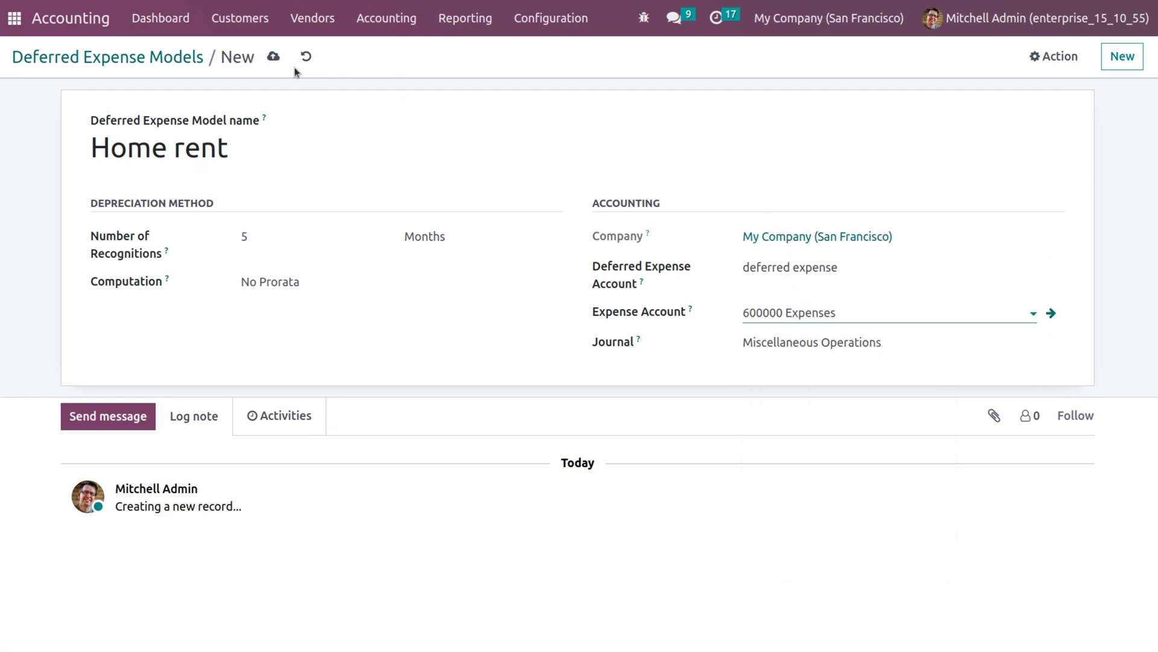
click(274, 58)
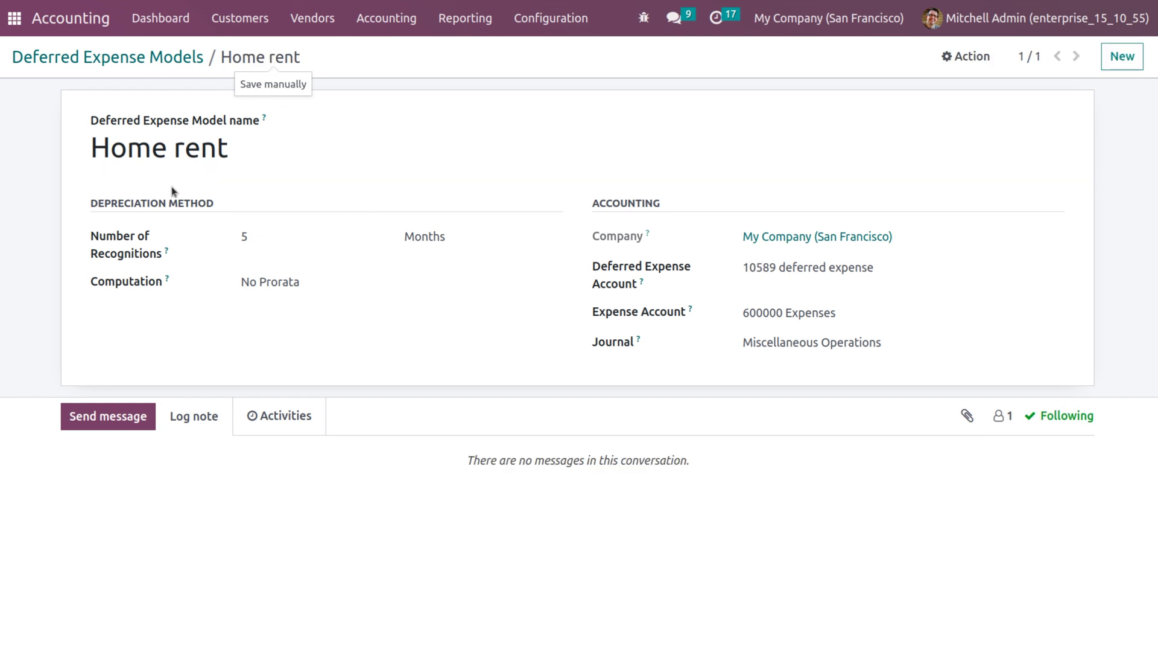
- Create a new deferred expense record named "Home rent"
click(393, 17)
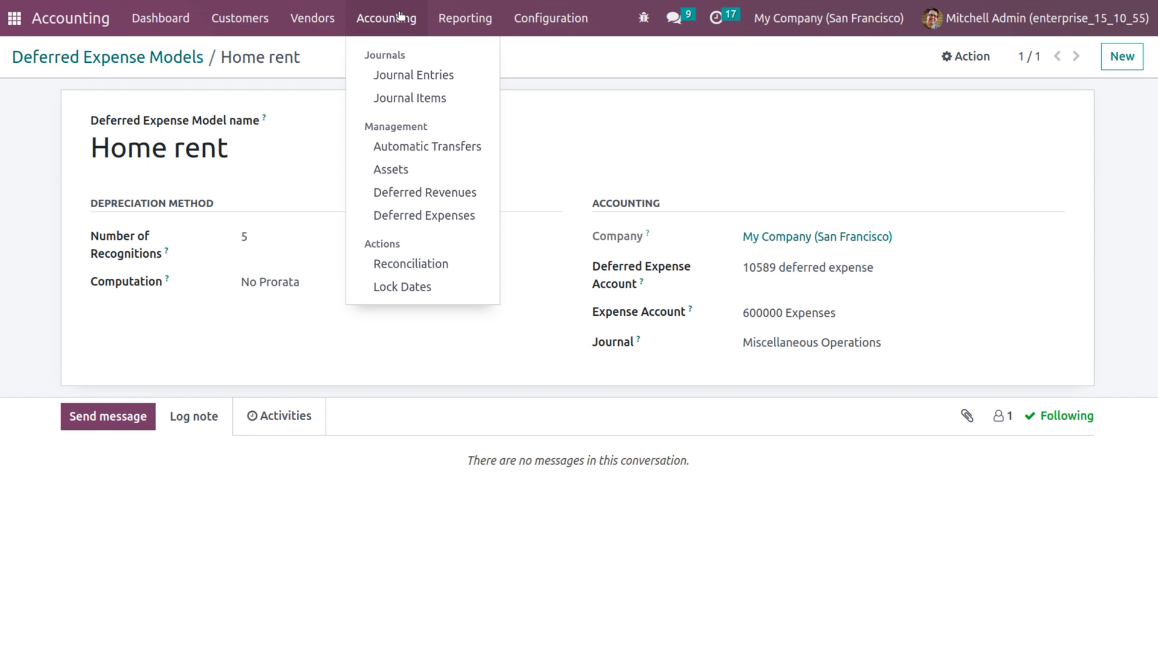
click(430, 216)
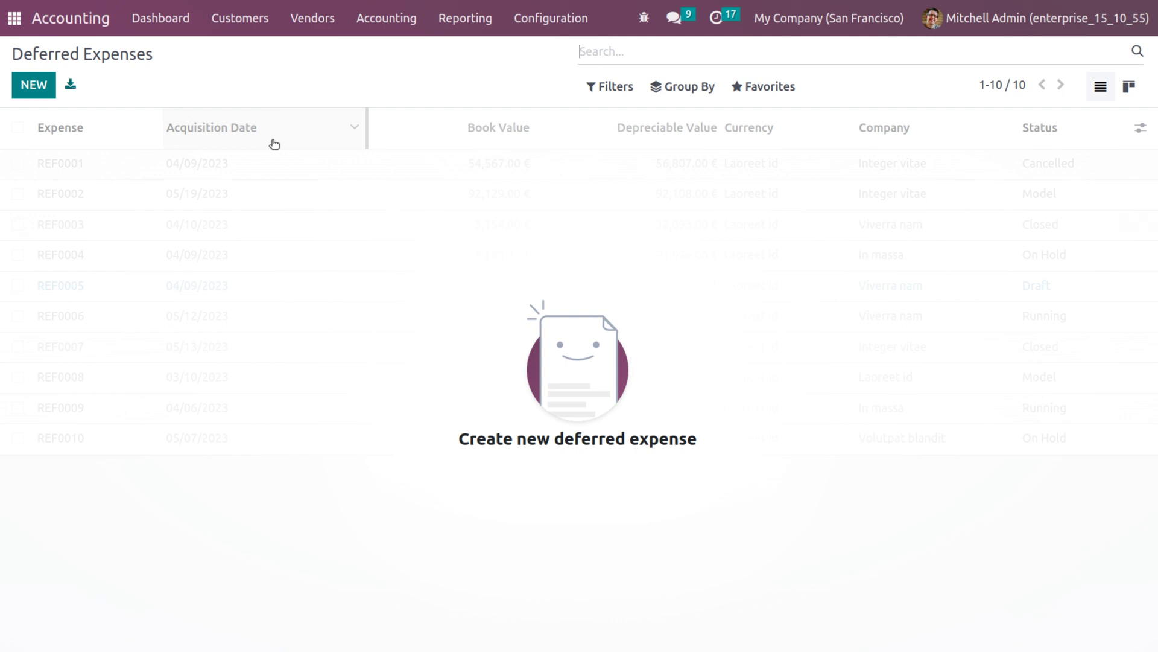
click(33, 85)
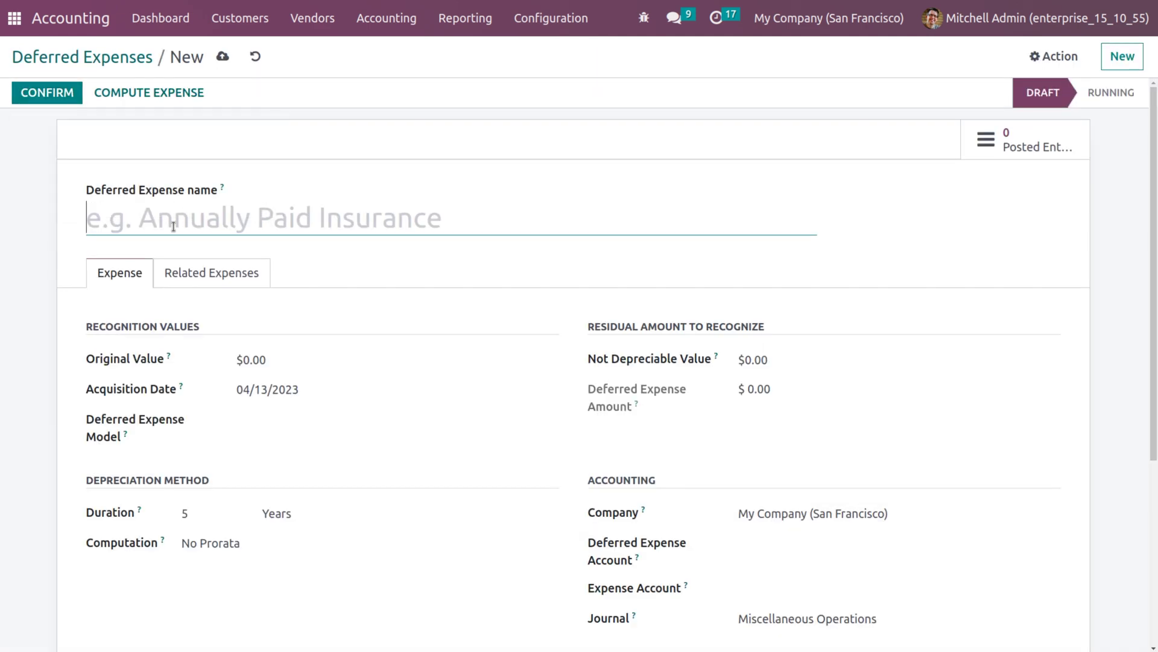
text(H)
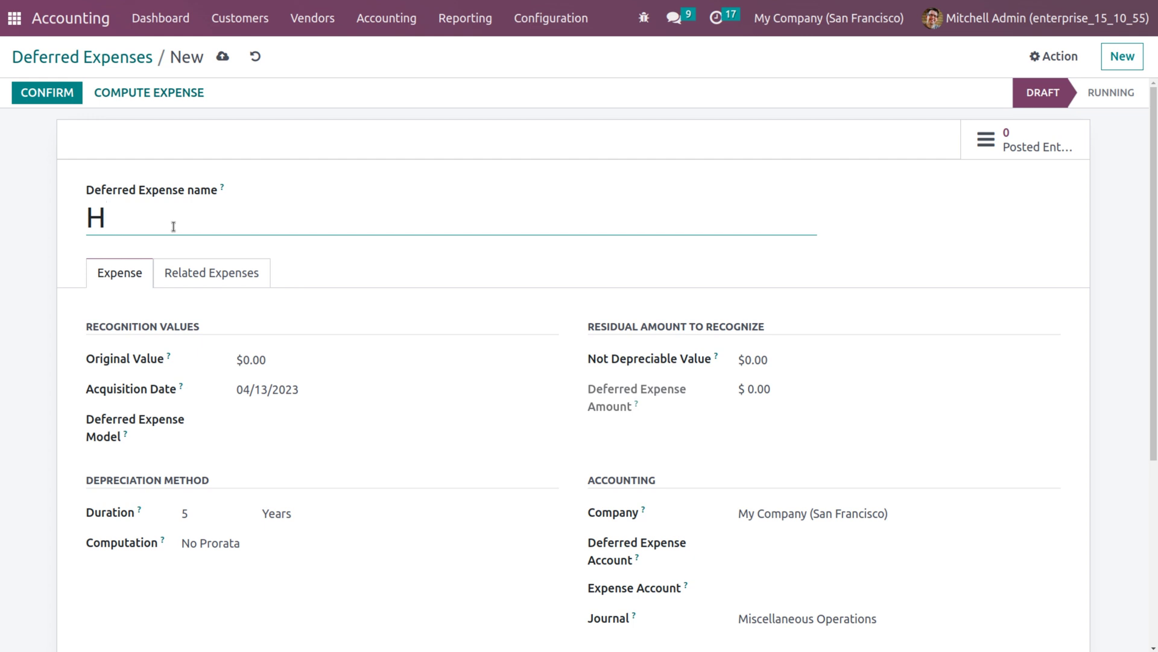
text(ome rent)
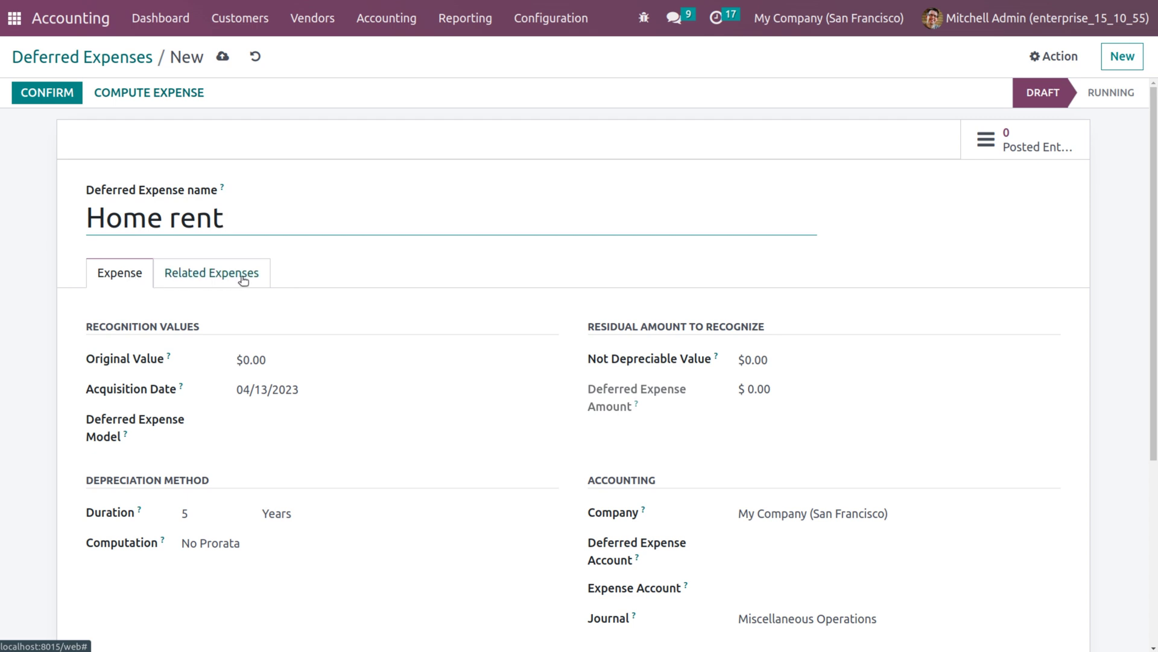
- Set the deferred expense's original value to $5,000, acquisition date to 04/01/2023 and model to Home rent
click(283, 356)
key(BackSpace)
key(BackSpace)
key(BackSpace)
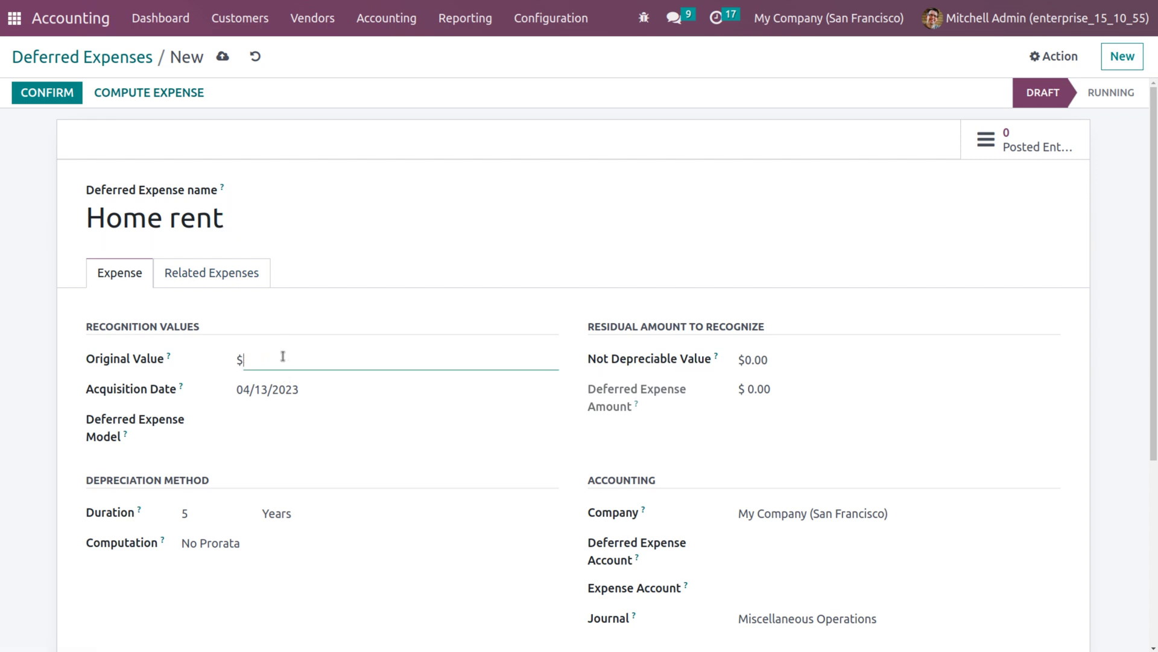
text(5000)
click(272, 390)
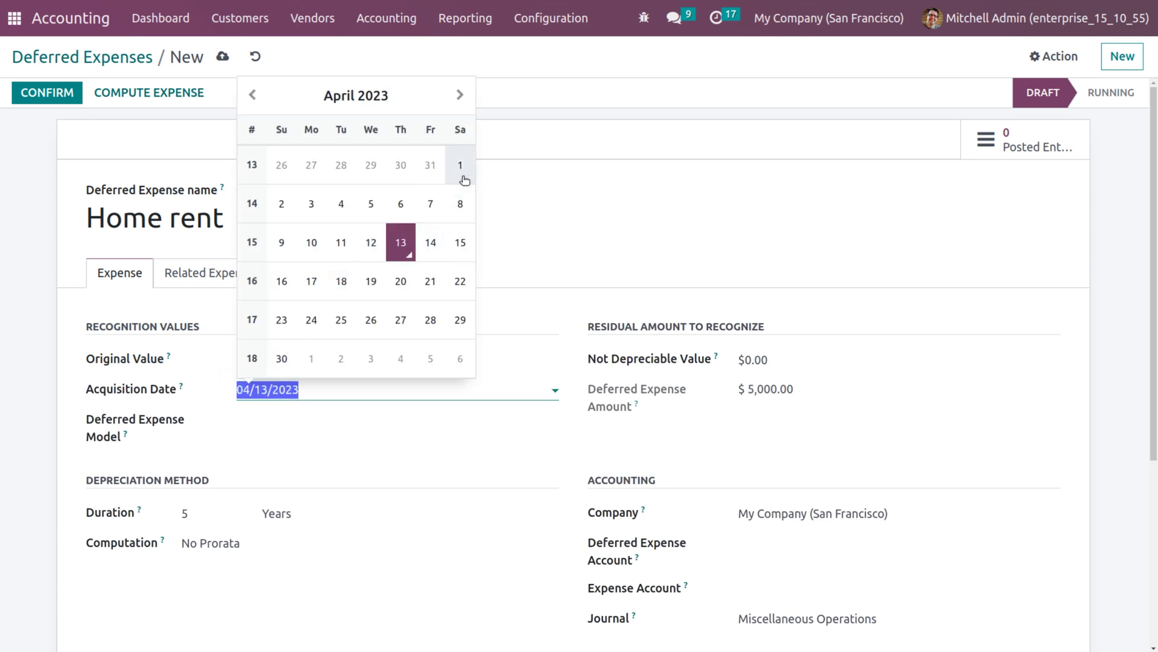
key(Escape)
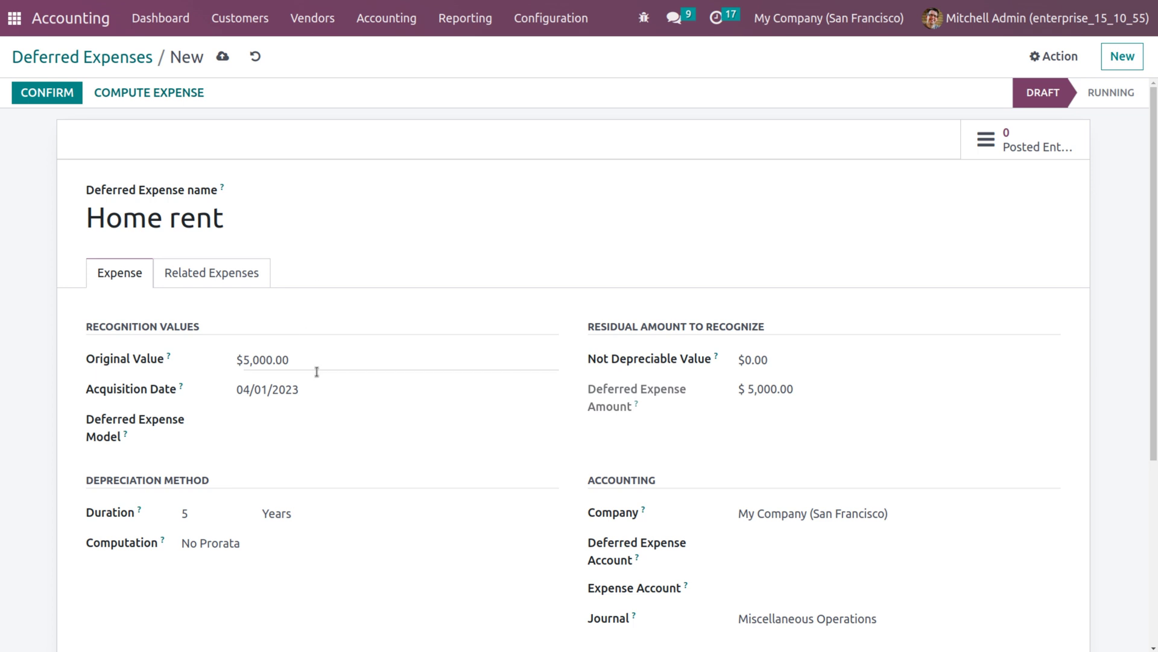
click(264, 417)
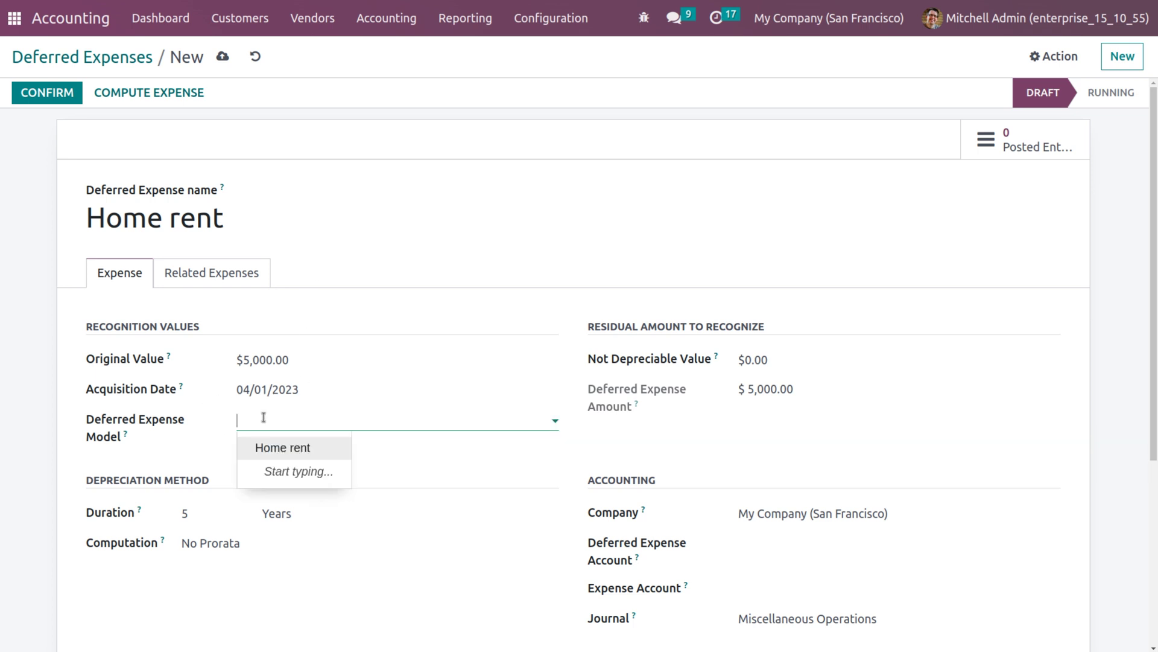
click(279, 450)
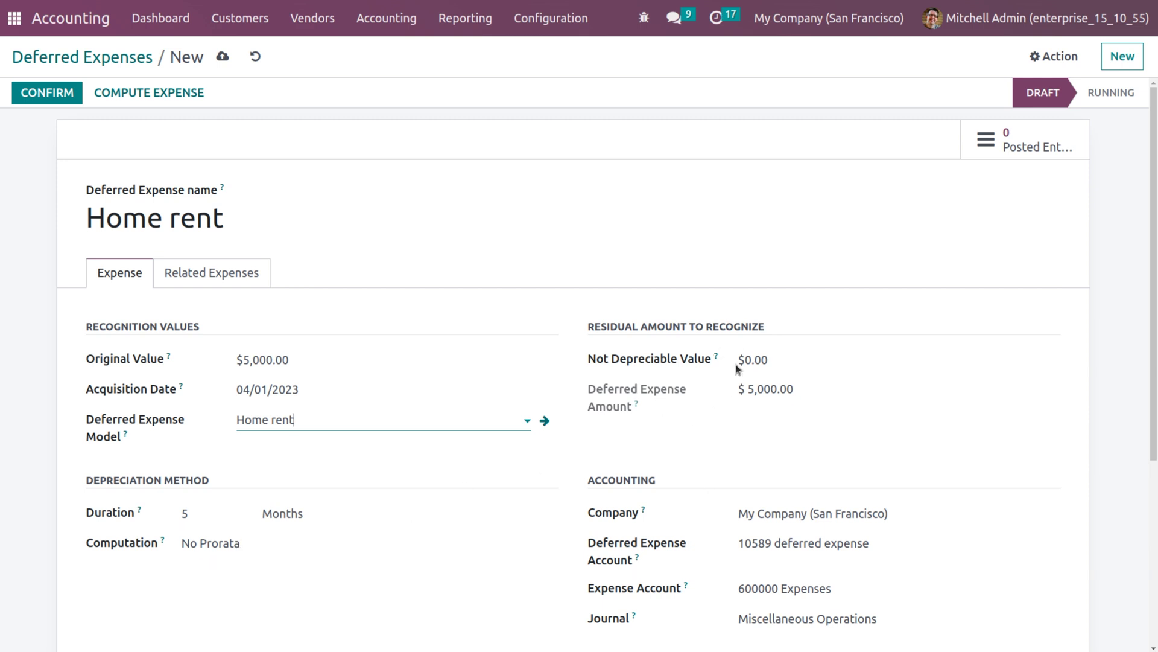
- Save the Home rent deferred expense and compute its expense entries
click(781, 360)
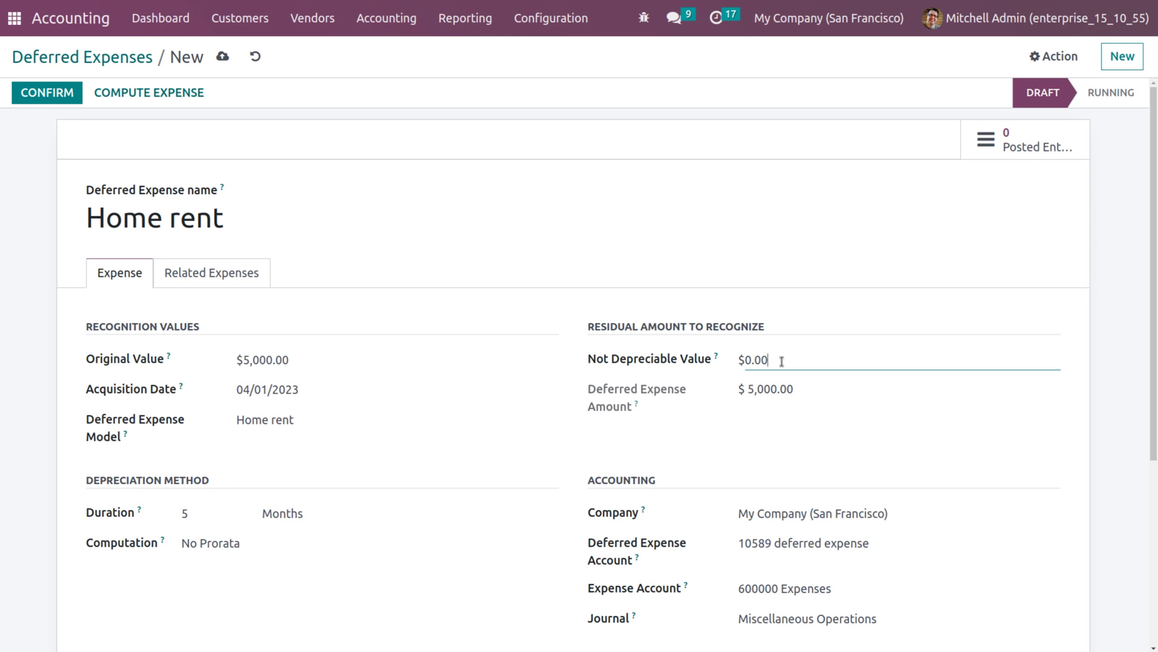
scroll(784, 483, down, 4)
scroll(796, 393, up, 1)
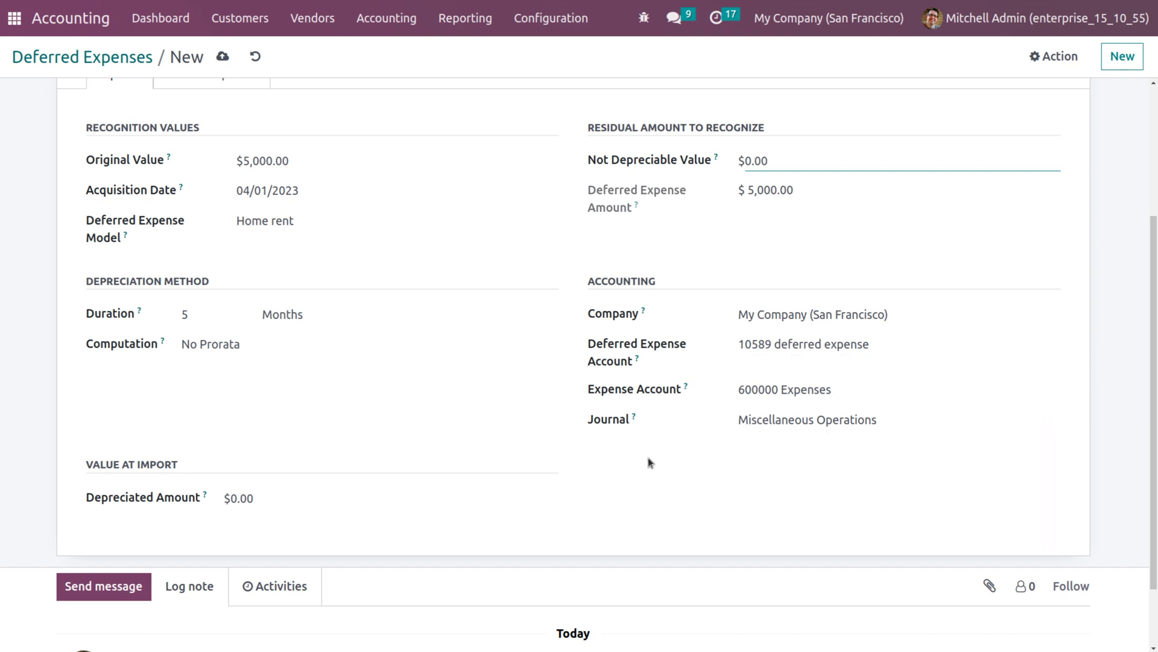
scroll(648, 458, up, 3)
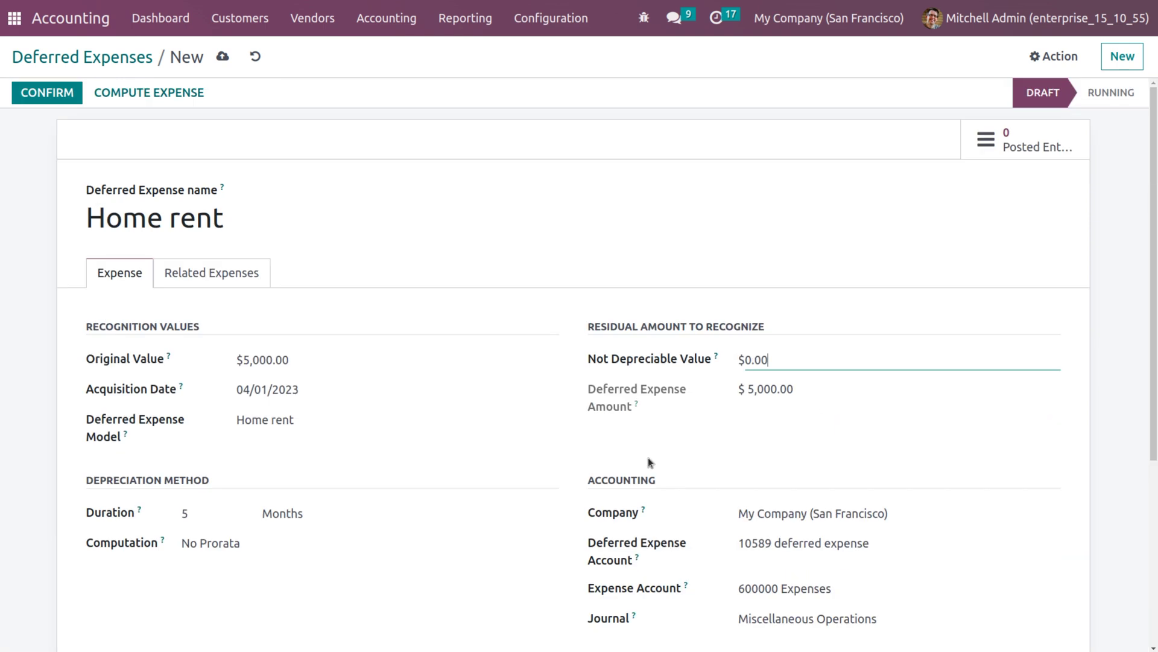
click(220, 60)
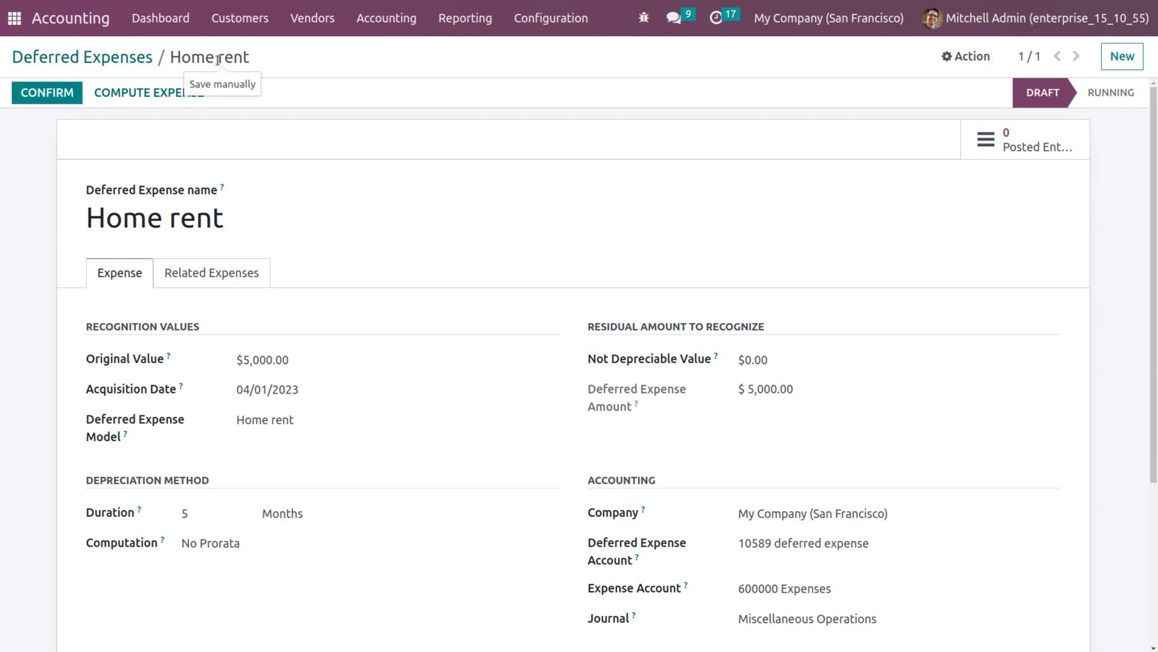
click(153, 93)
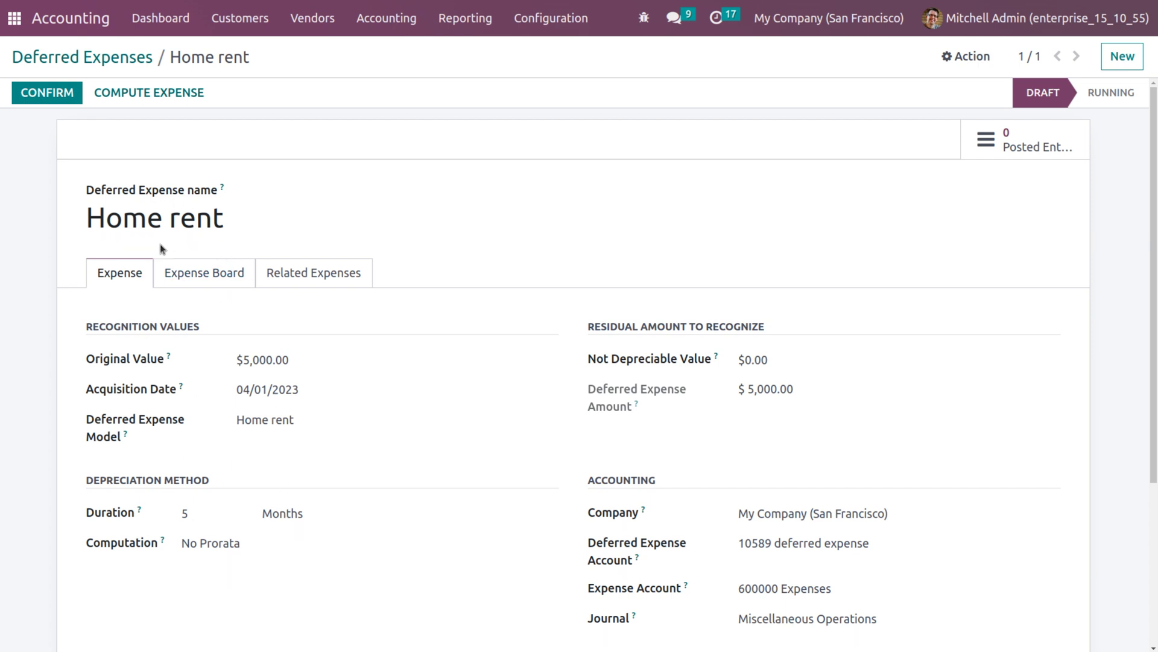
- Show the Home rent expense board and, in the Calculator, divide 5000 by 5 and that result by 30 for the daily expense
click(221, 276)
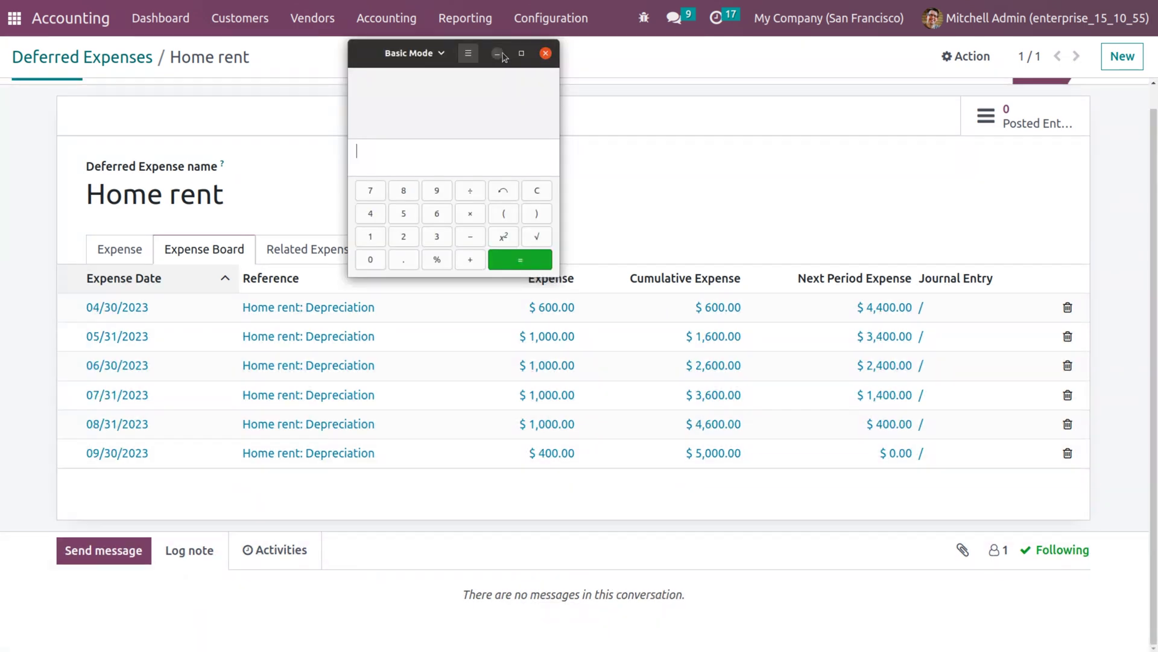
text(5000)
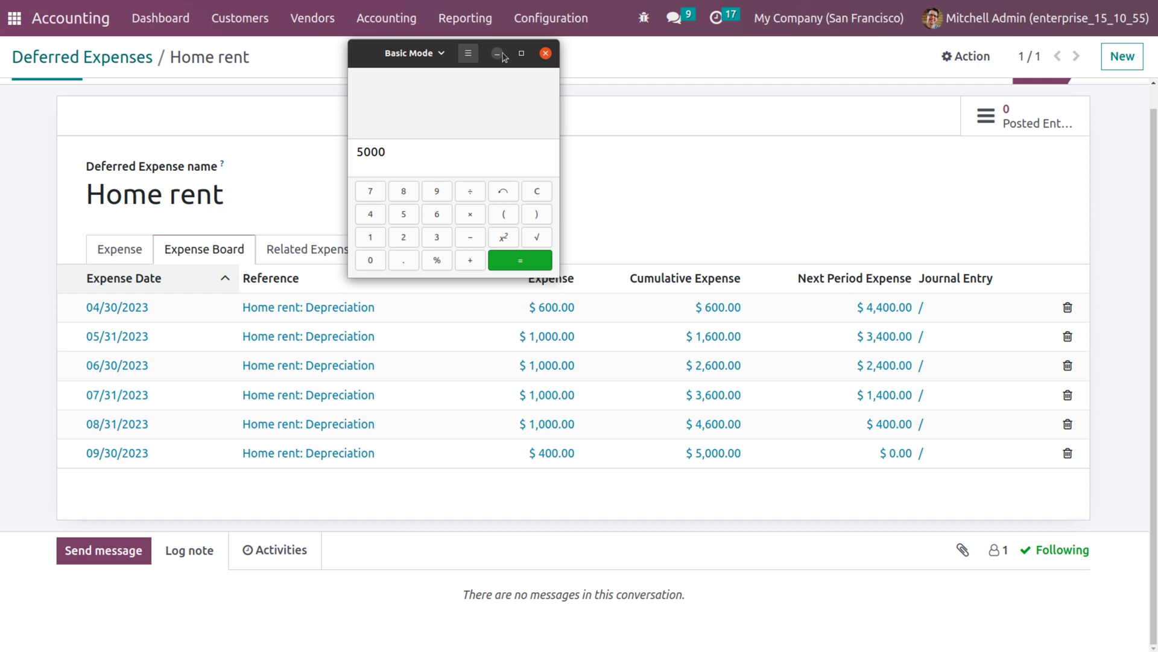
text(/5)
key(Return)
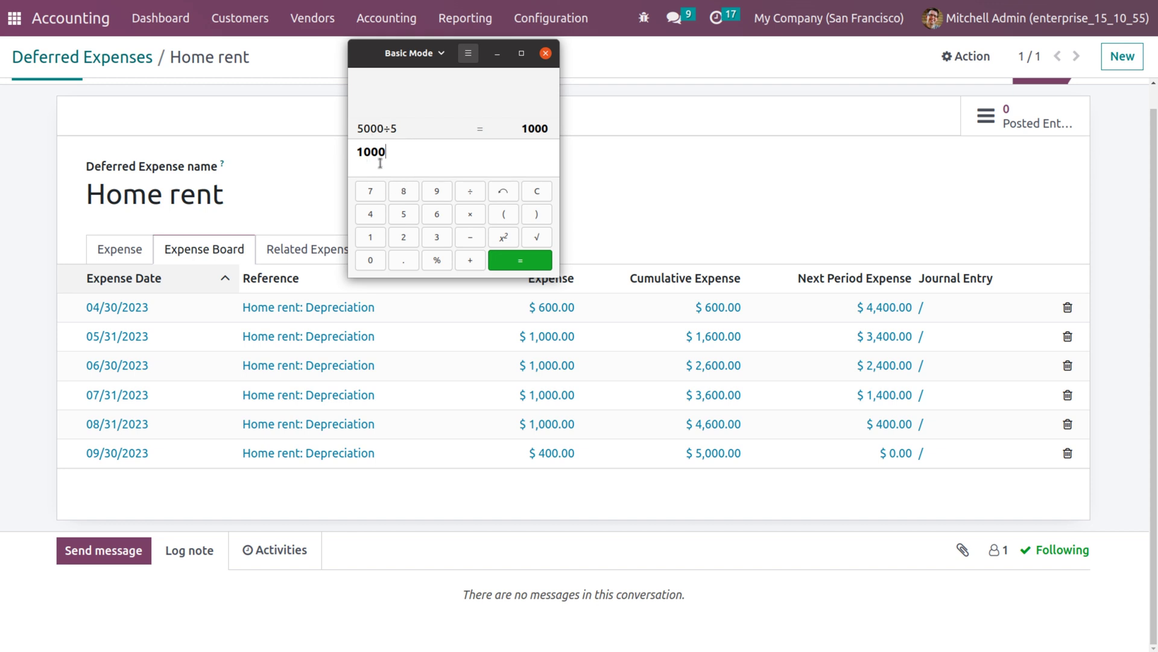
text(/30)
key(Return)
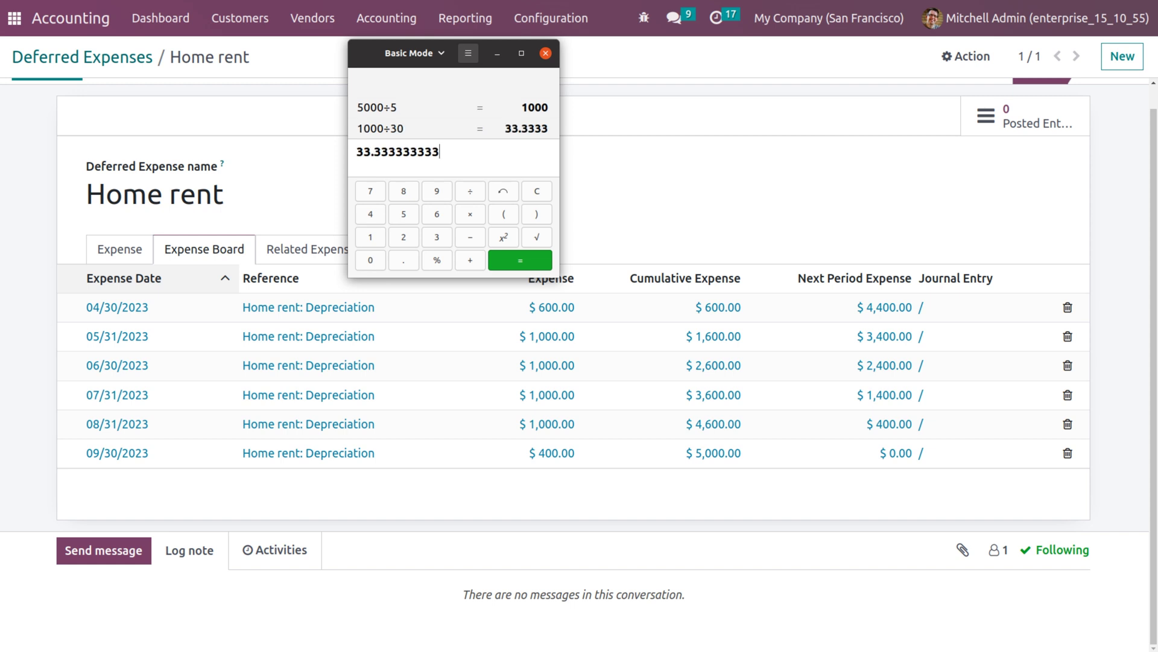
- Multiply the daily expense by (30-13+1) to check the April entry, then return to the Home rent record
text(()
text(30)
text(-)
text(13)
text(+)
text(1)
text())
key(Return)
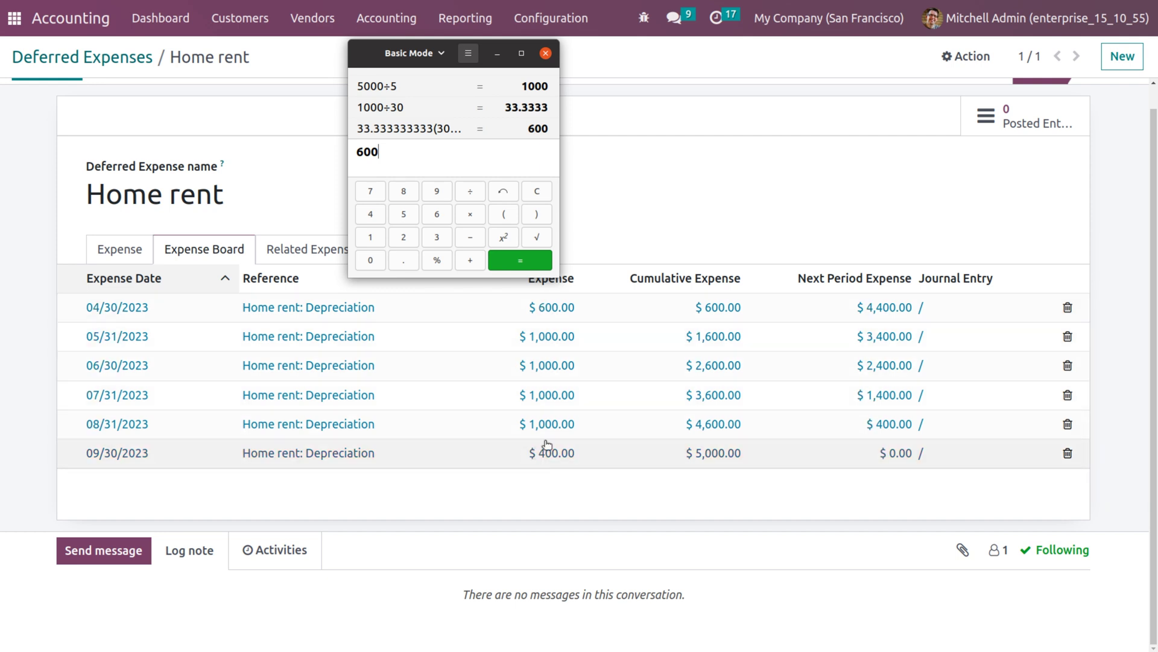
click(548, 491)
scroll(199, 272, up, 1)
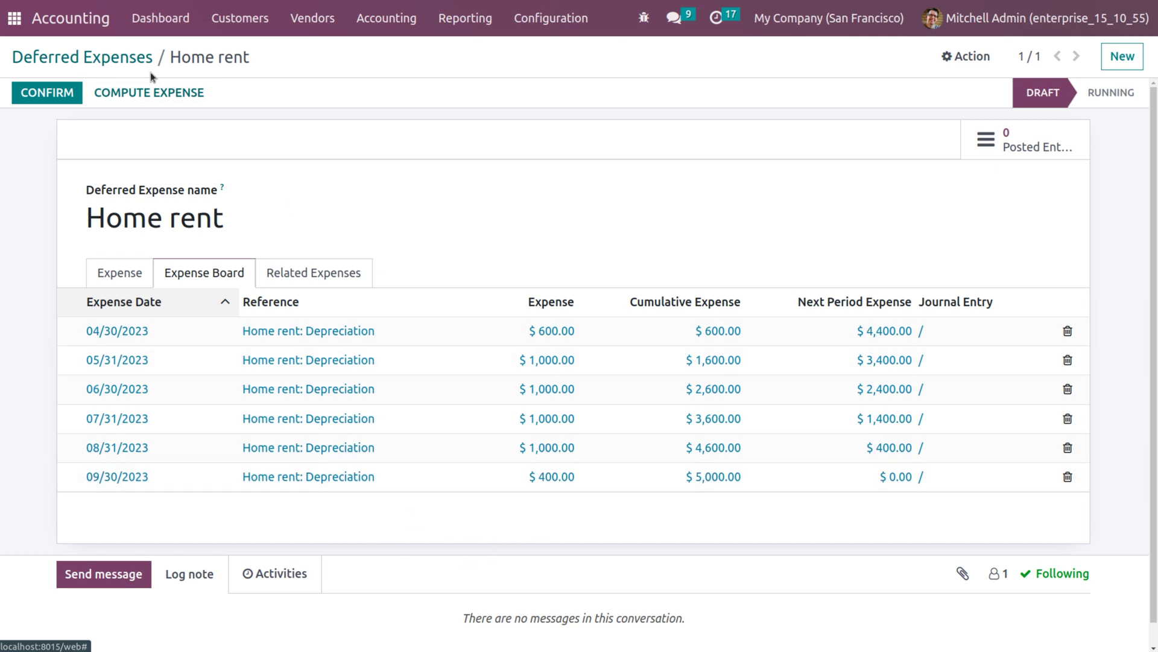
- Set the Home rent computation to Based on days per period, save, and recompute the expense board
click(132, 275)
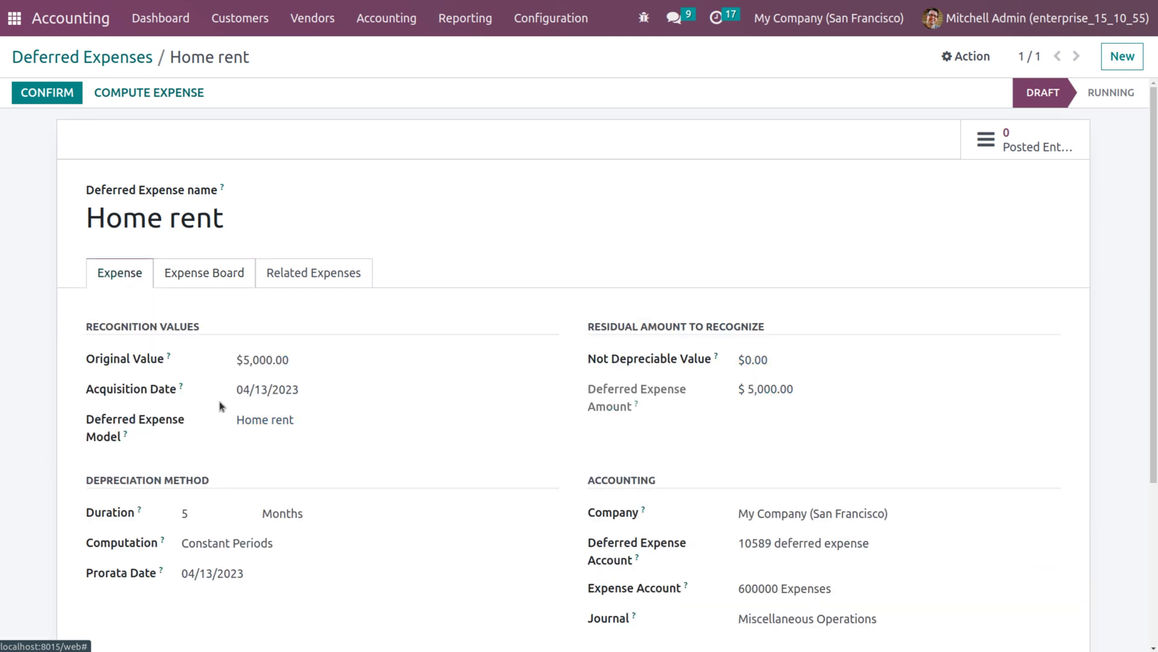
click(260, 540)
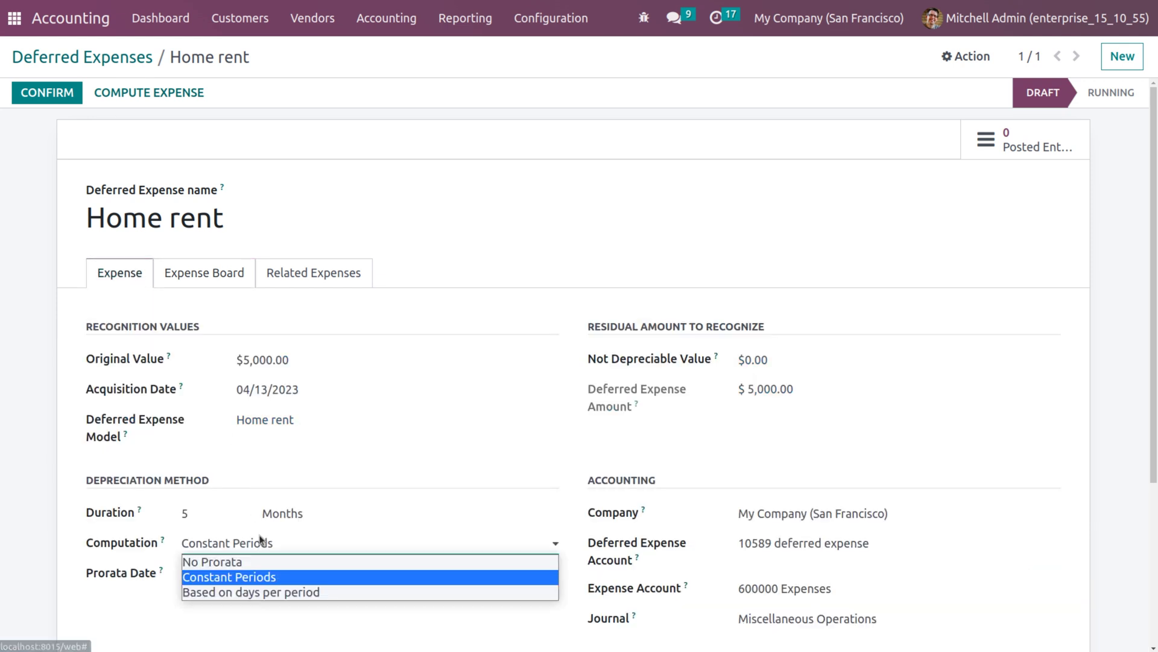
click(252, 594)
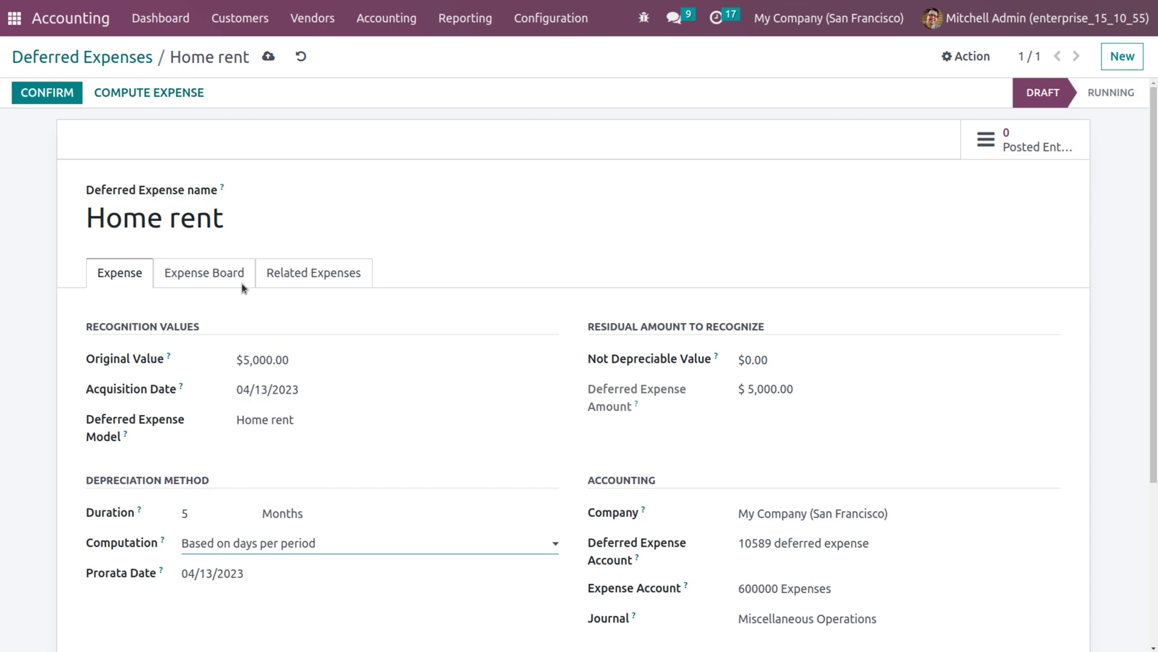
click(268, 58)
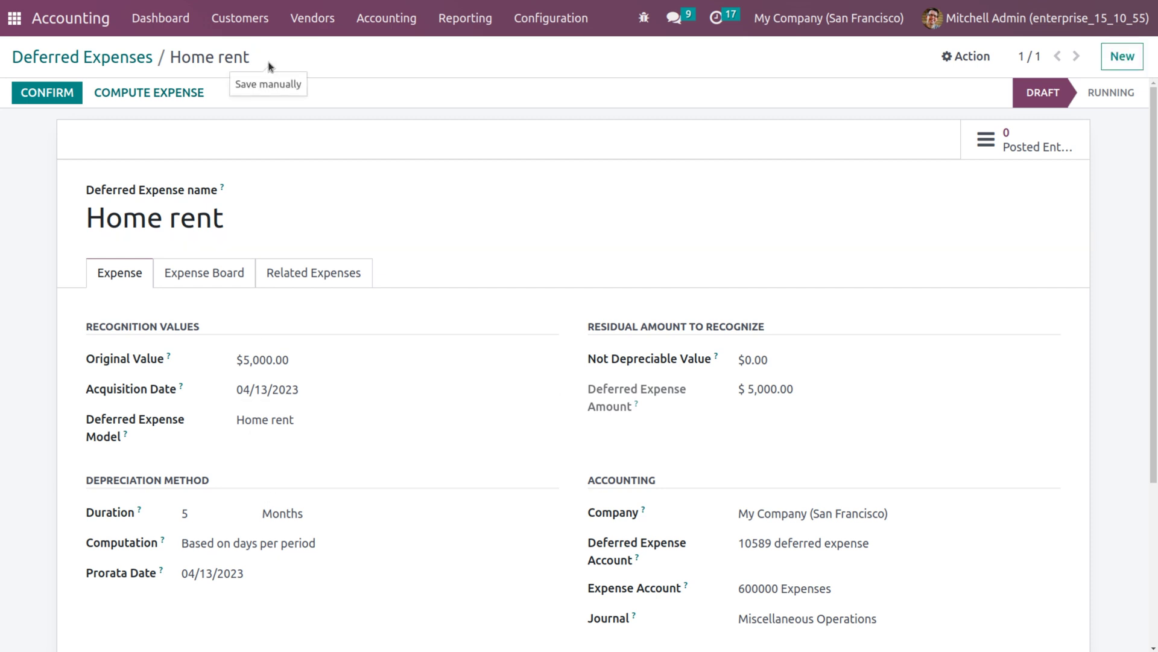
click(167, 92)
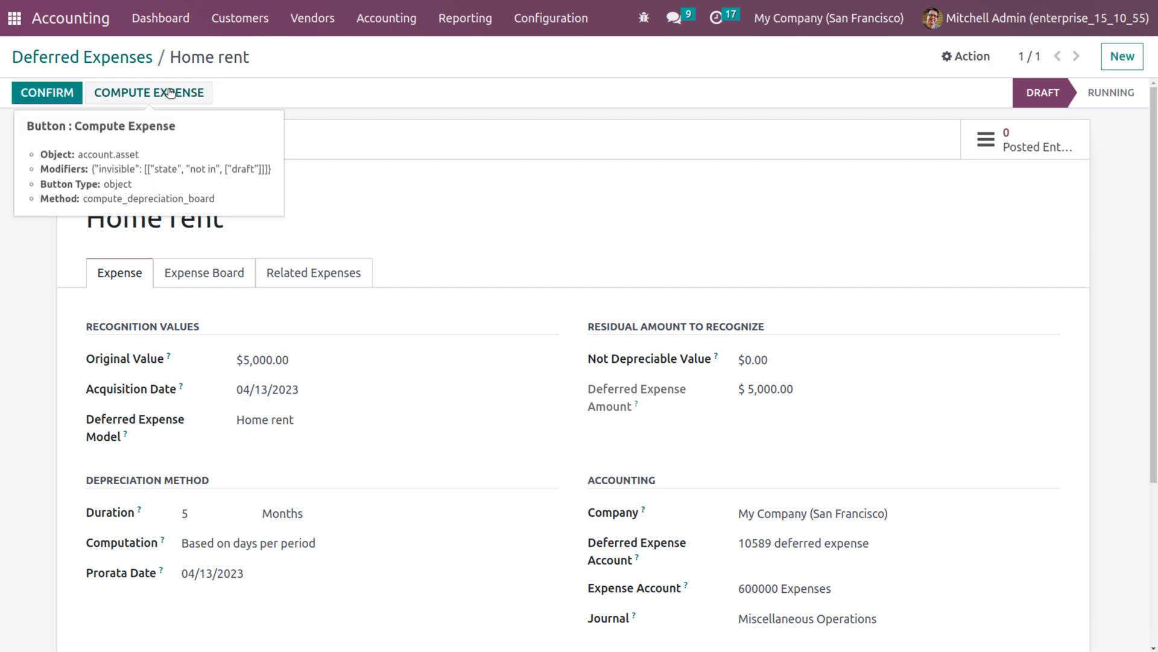
click(216, 277)
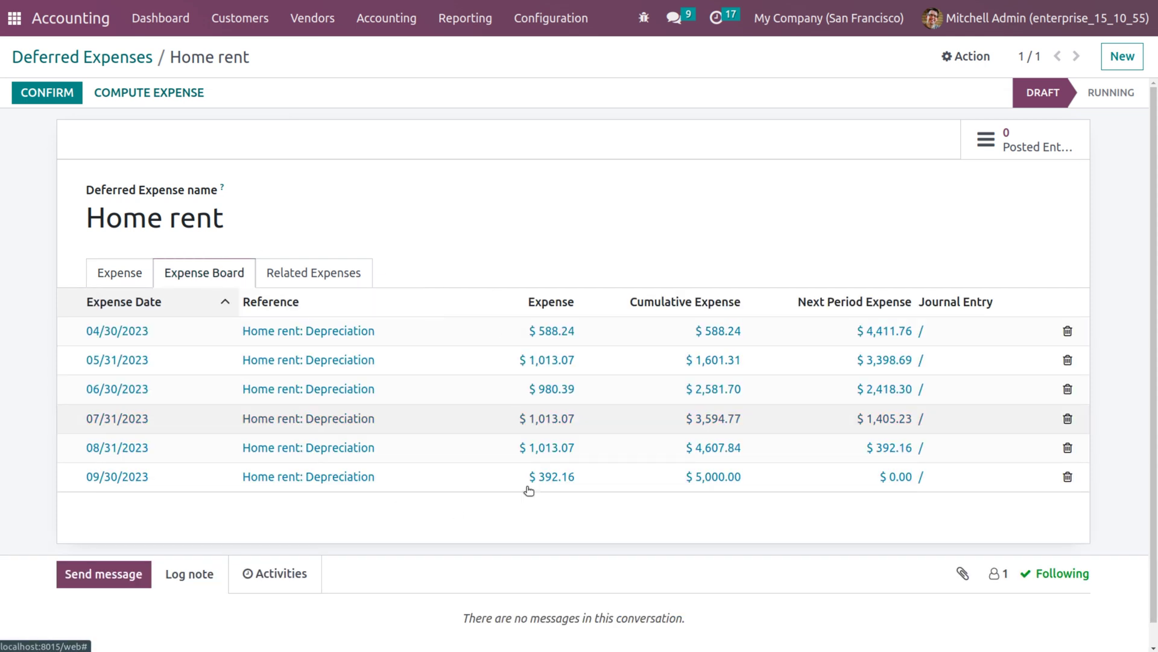
- Switch to the Calculator and divide 5000 by 153 to get the daily expense over the whole period
scroll(540, 380, down, 1)
key(alt+Tab)
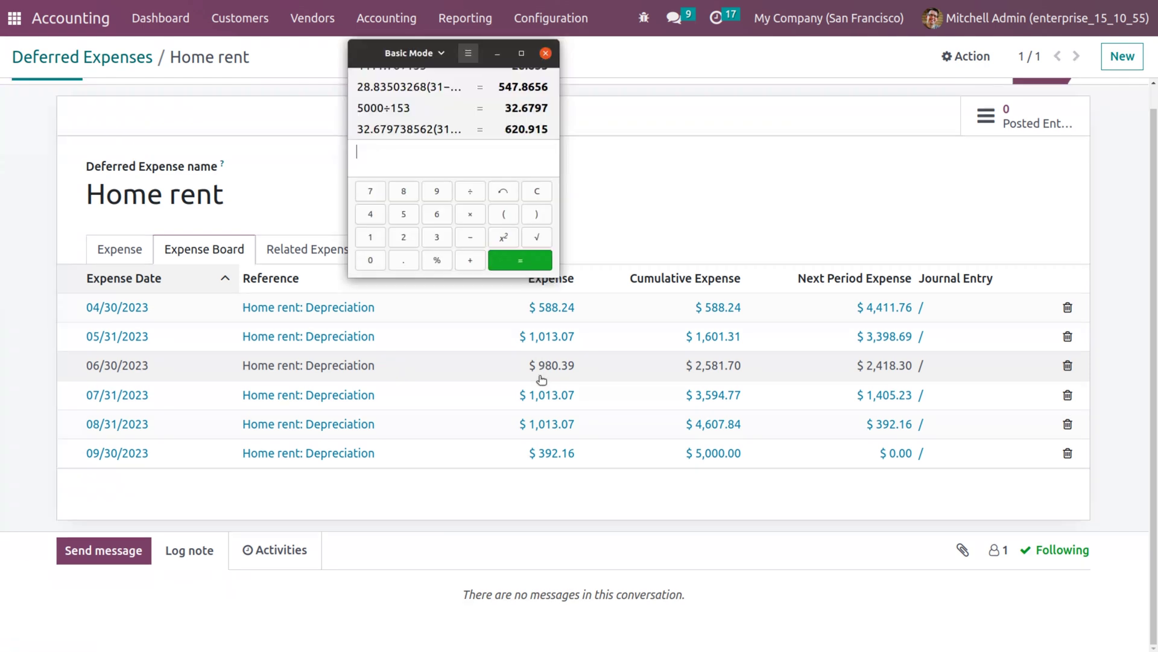
text(5000)
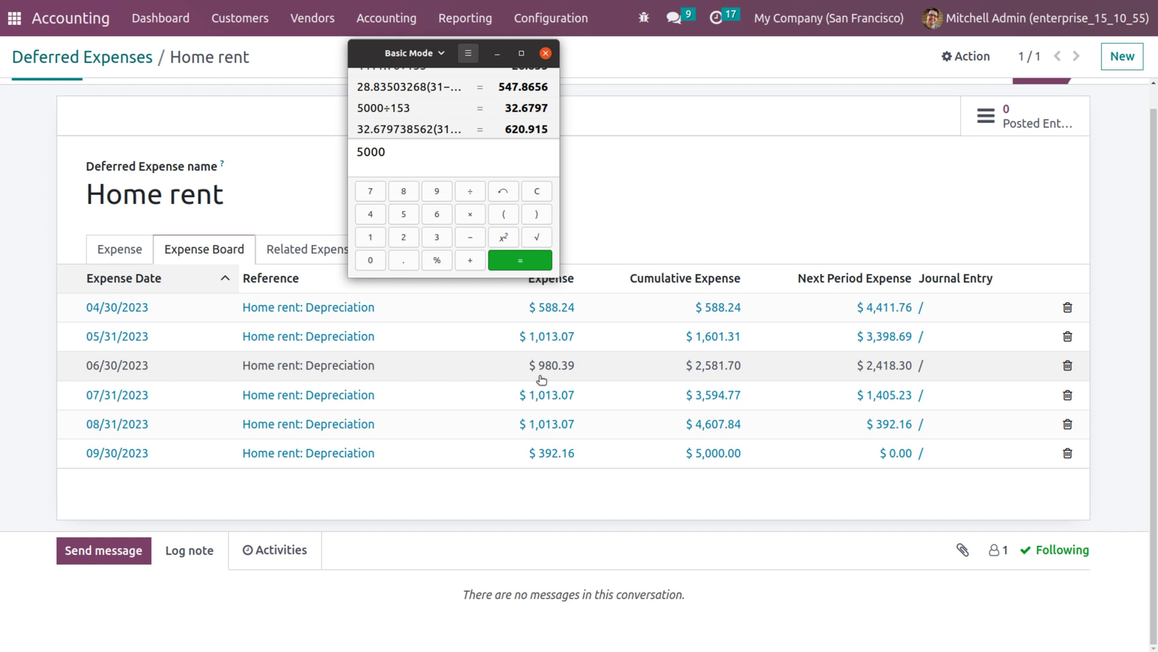
text(/)
text(1)
text(53)
key(Return)
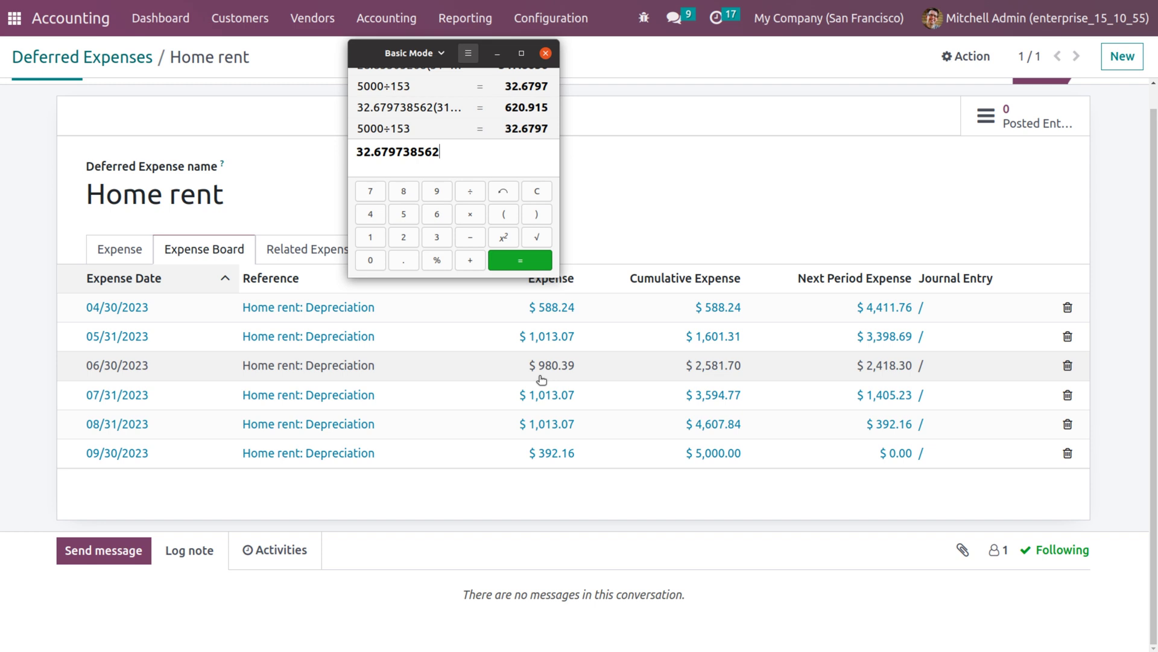
- Multiply the daily rate by (30-13+1) to check the prorated April expense
text((30)
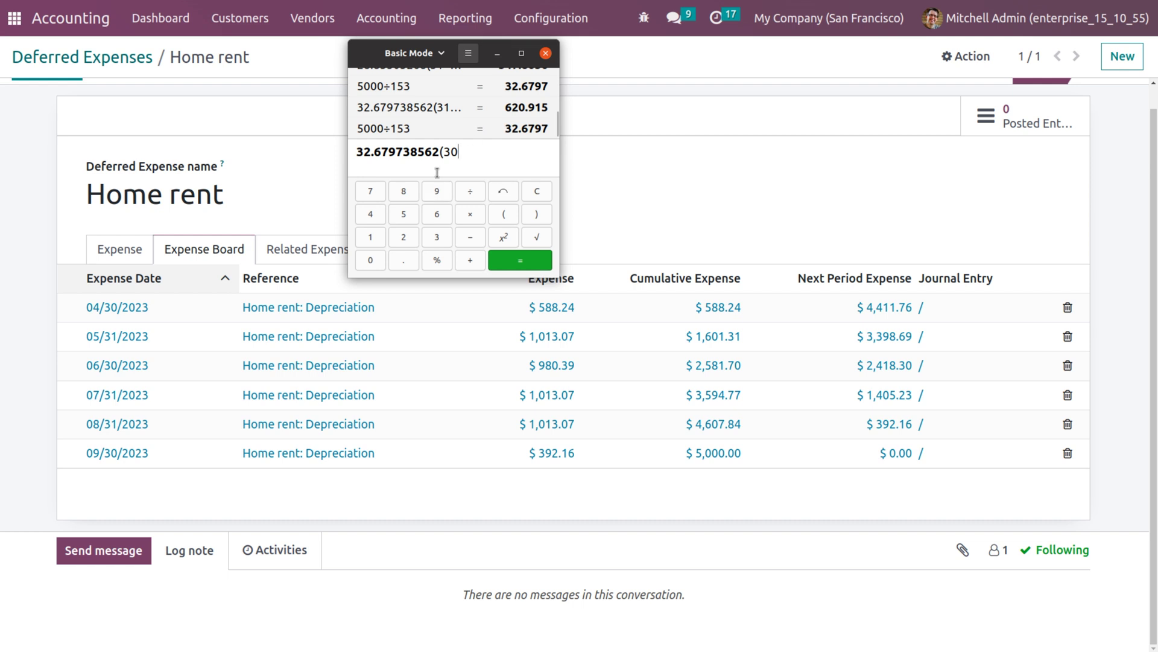
text(-)
text(13)
text(+)
text(1)
text())
key(Return)
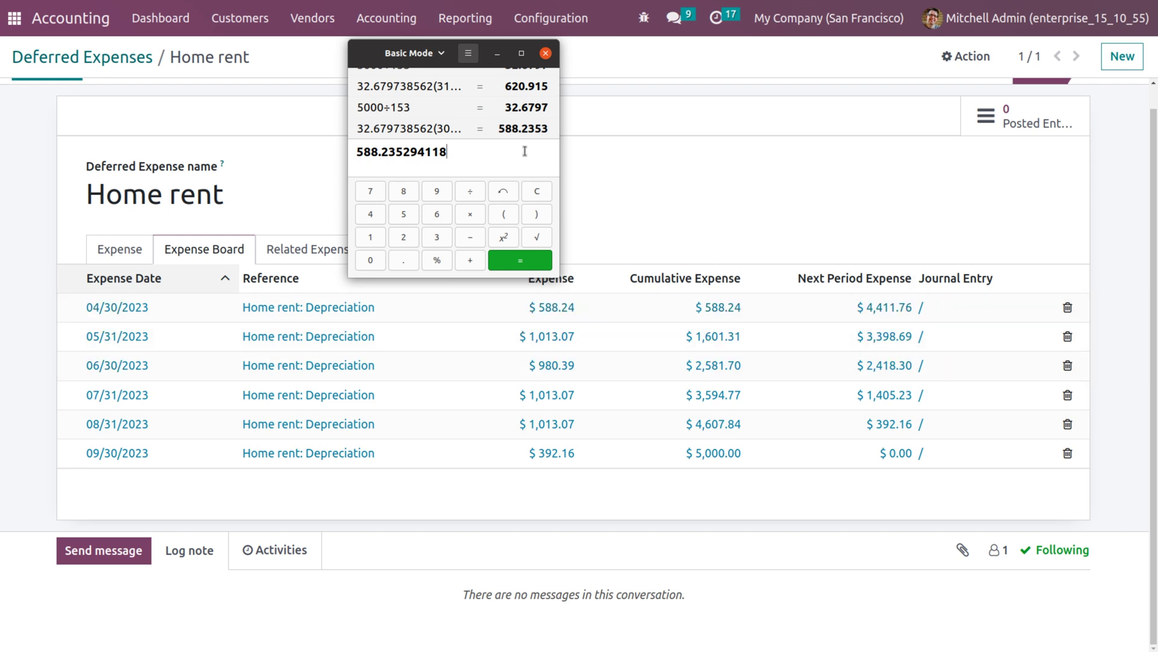
- Subtract the calculated April expense from 5000 to check the next period expense
click(354, 147)
text(5000)
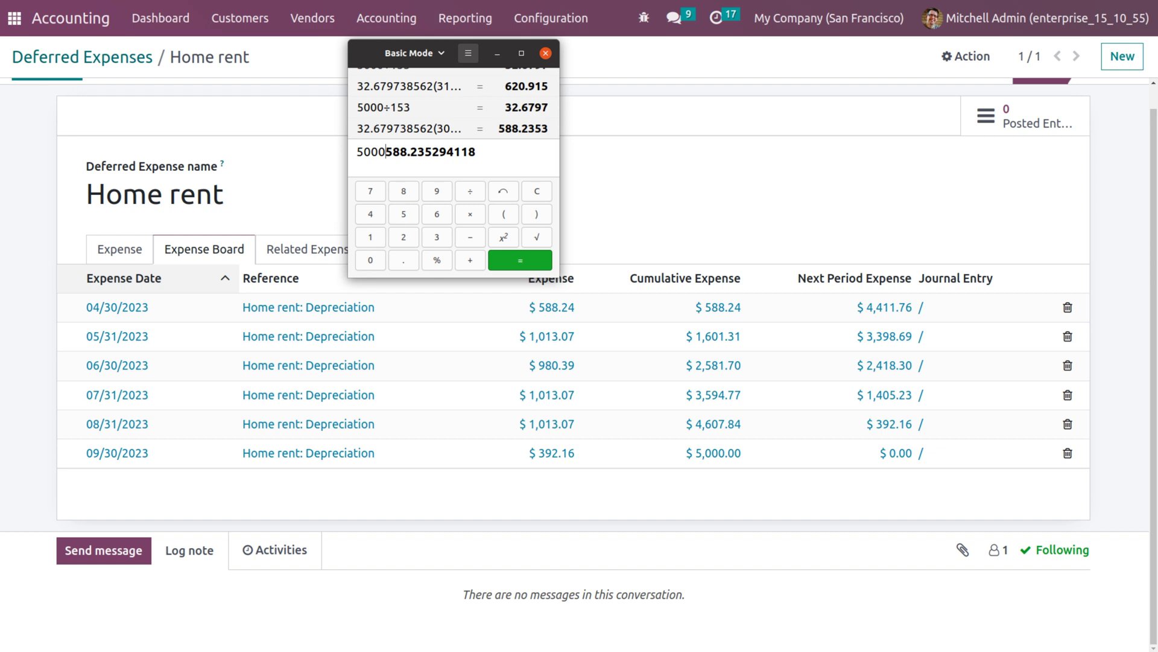
text(-)
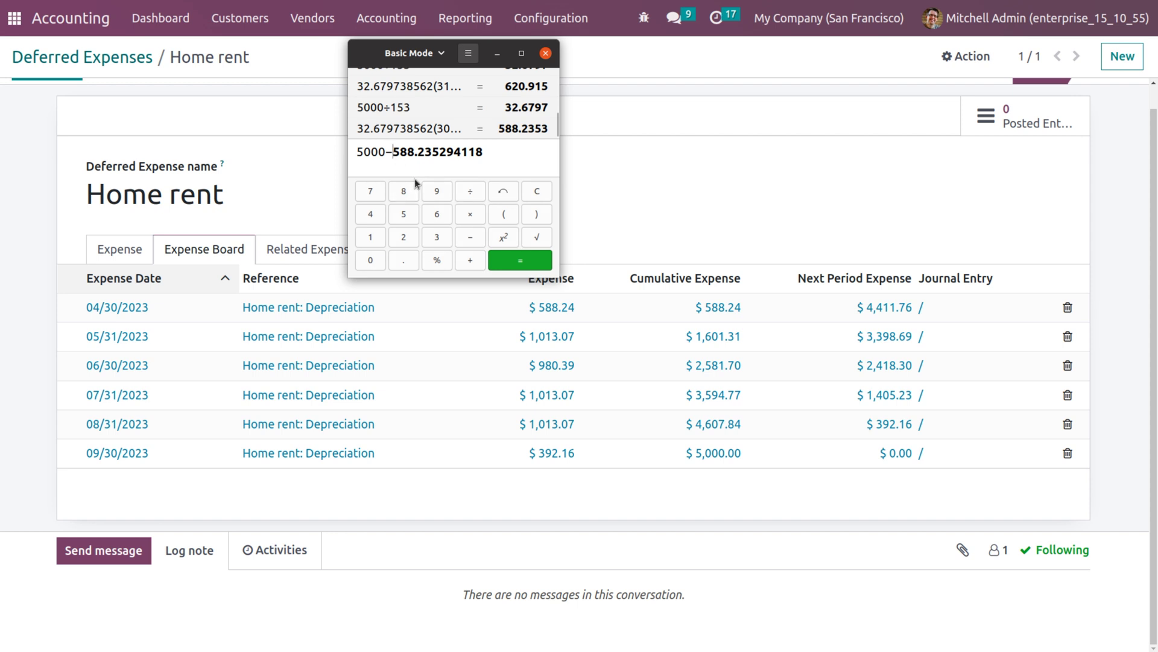
key(Return)
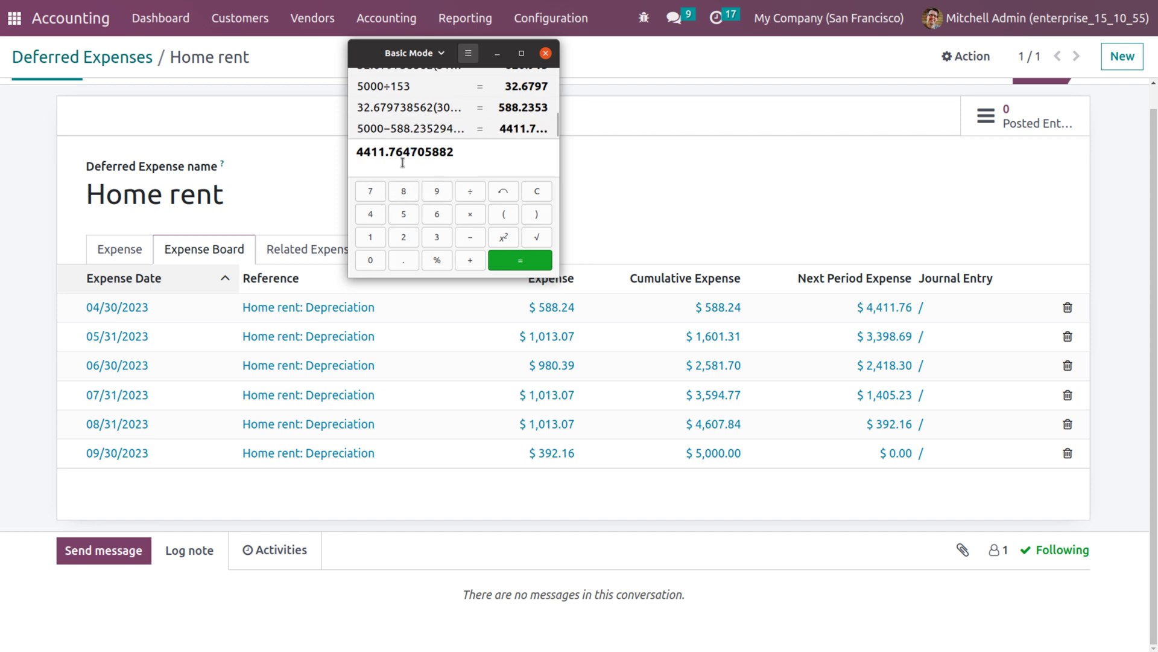
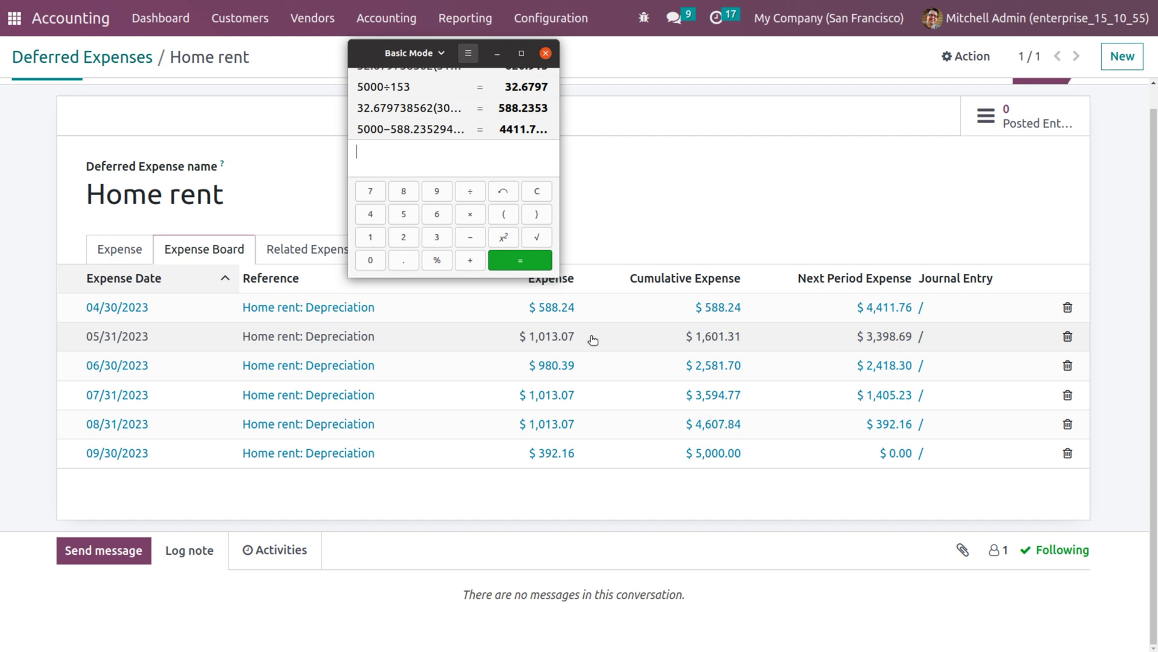
- Divide 5000 by 153 and multiply the result by 31 to check the May expense
text(5000)
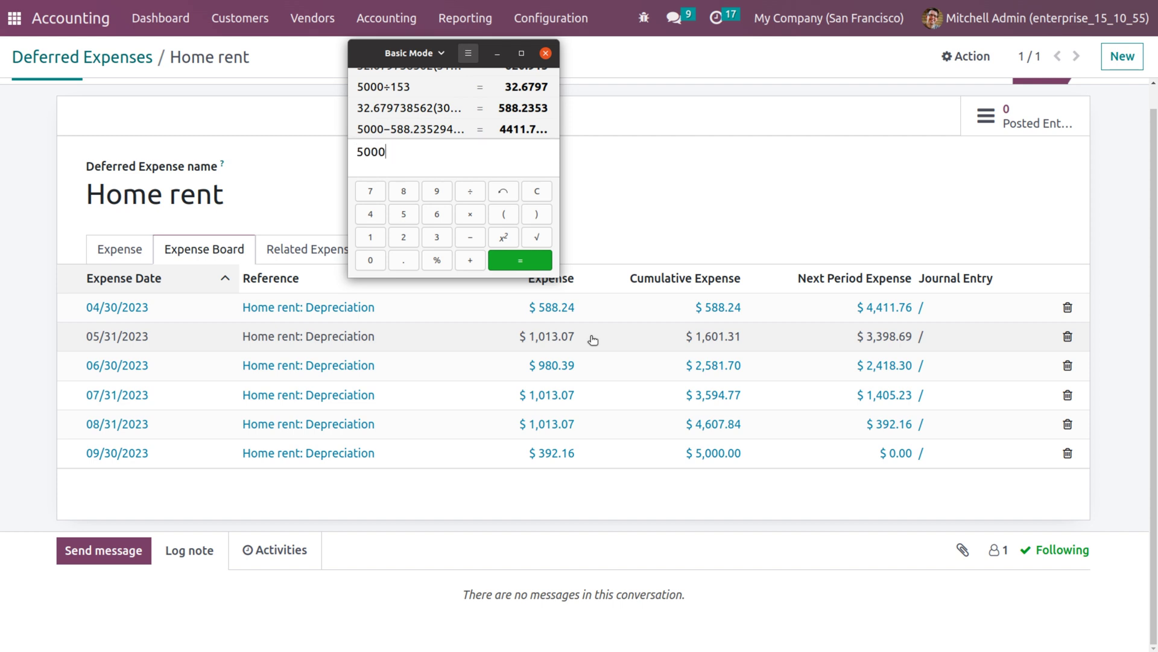
text(/)
text(153)
key(Return)
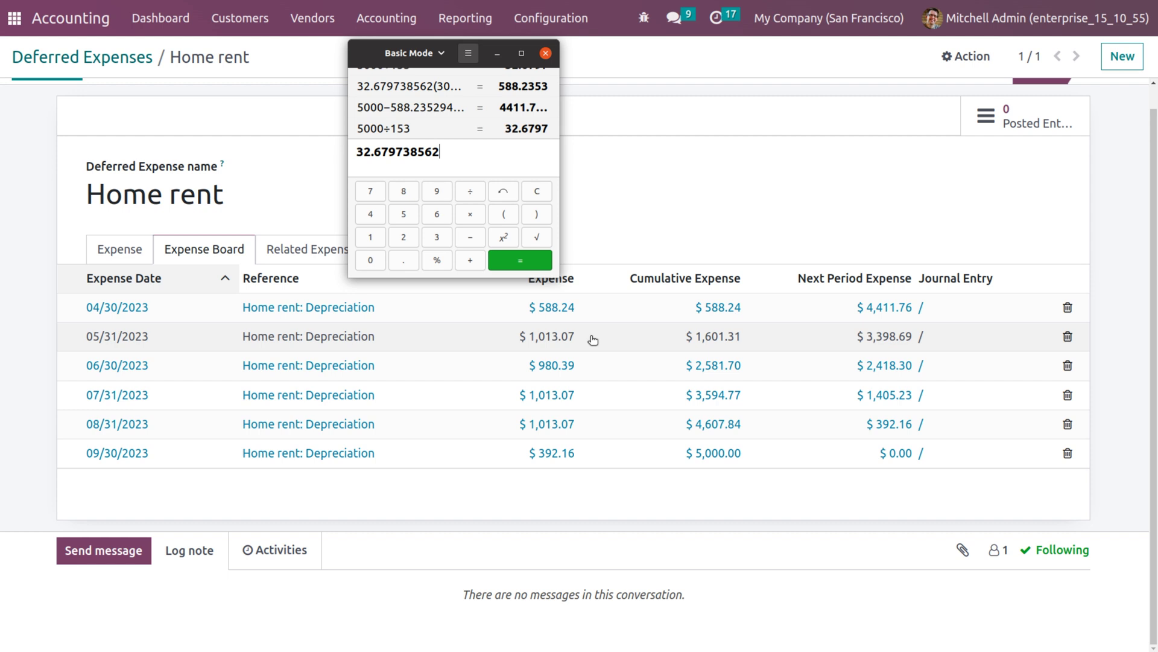
text(*31)
key(Return)
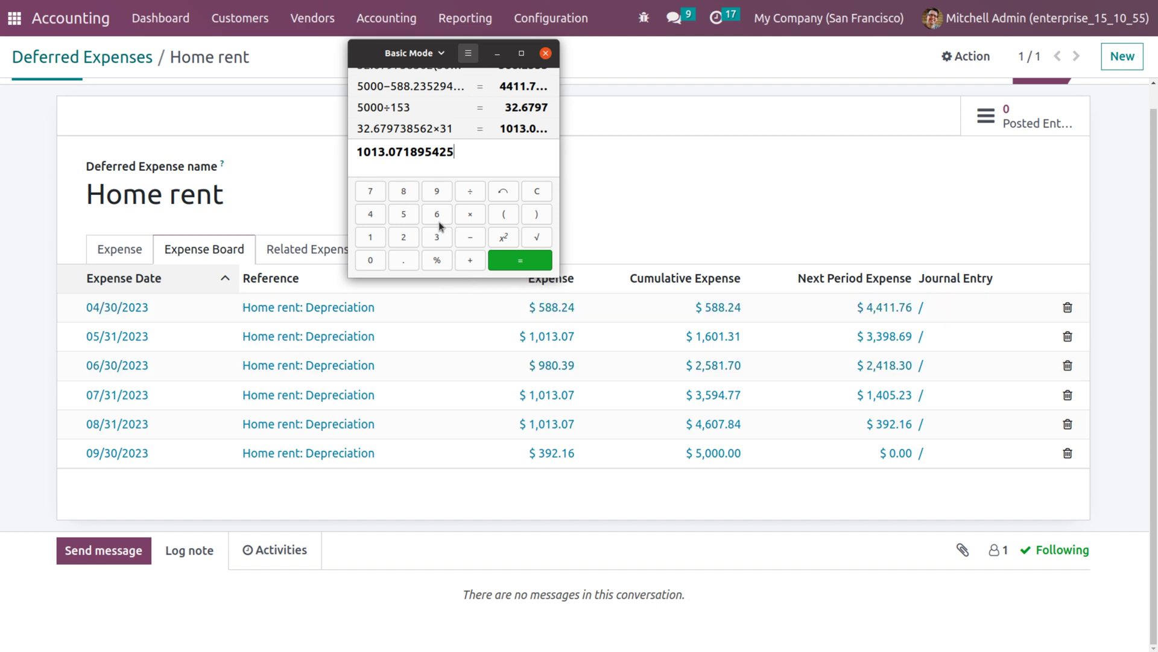
- Reuse the 5000÷153 calculation and multiply its result by 30 to check the June expense
click(380, 107)
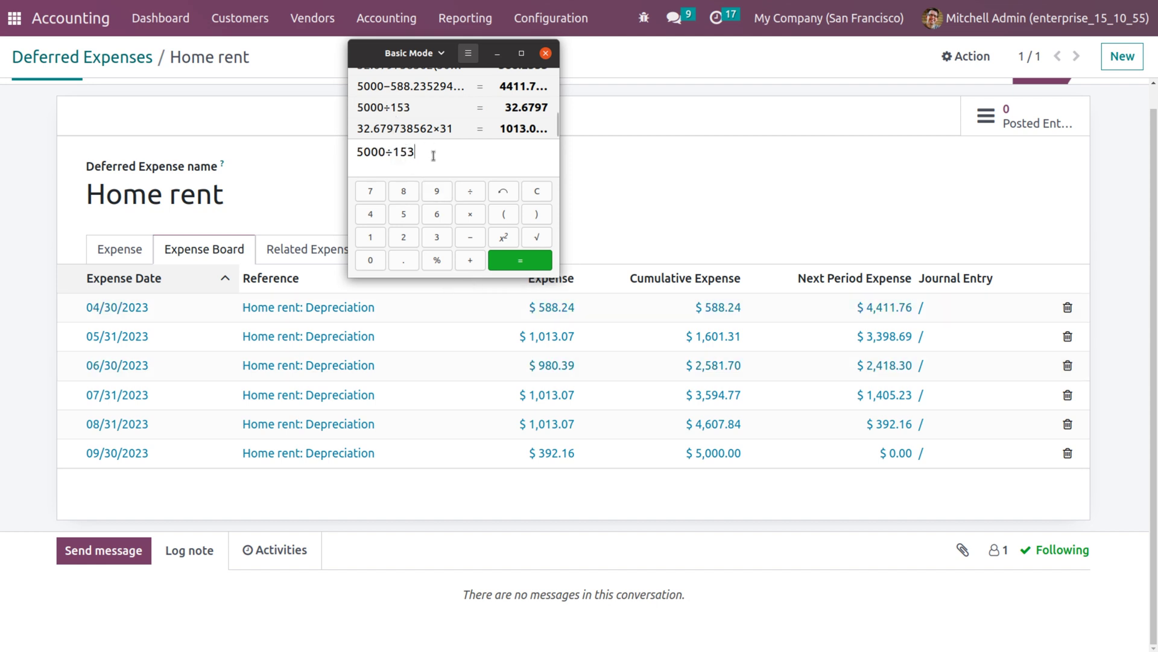
key(Return)
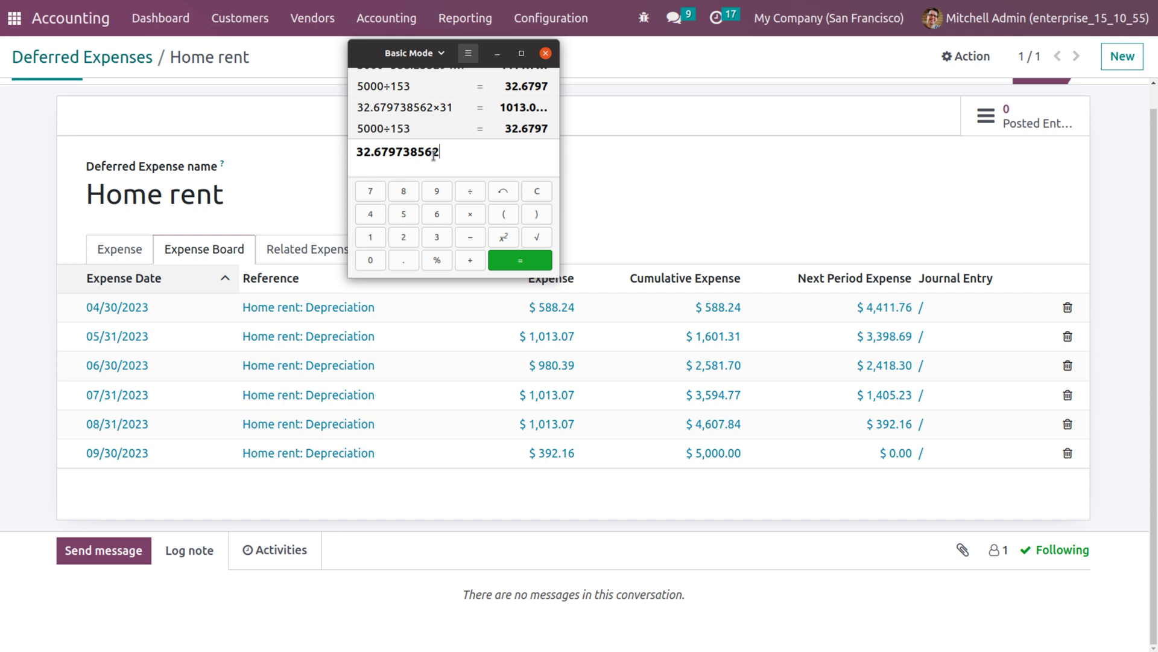
text(*30)
key(Return)
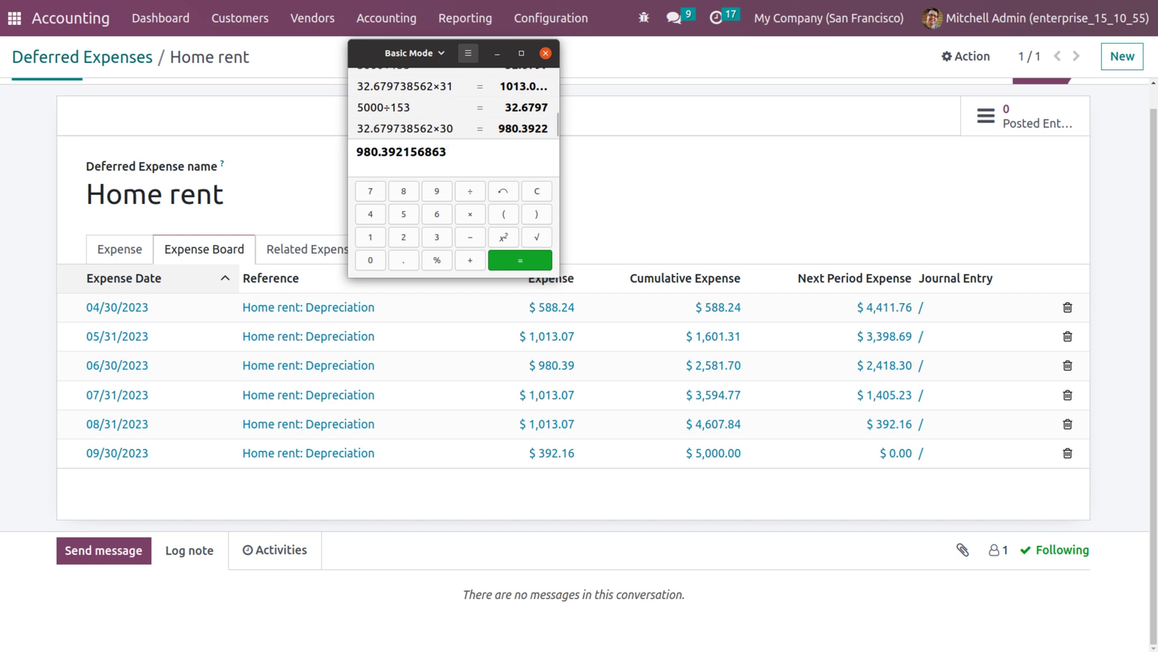